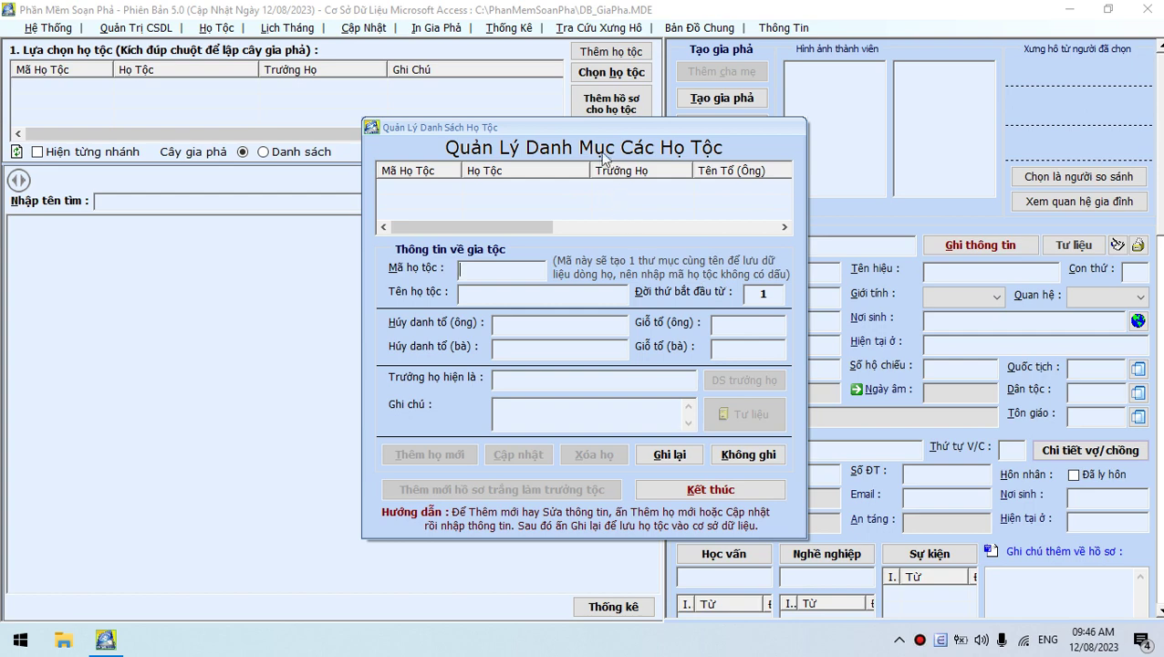
Enter the clan code 'ngo' for a new clan entry and move to the clan name field
drag(576, 127, 563, 129)
click(487, 273)
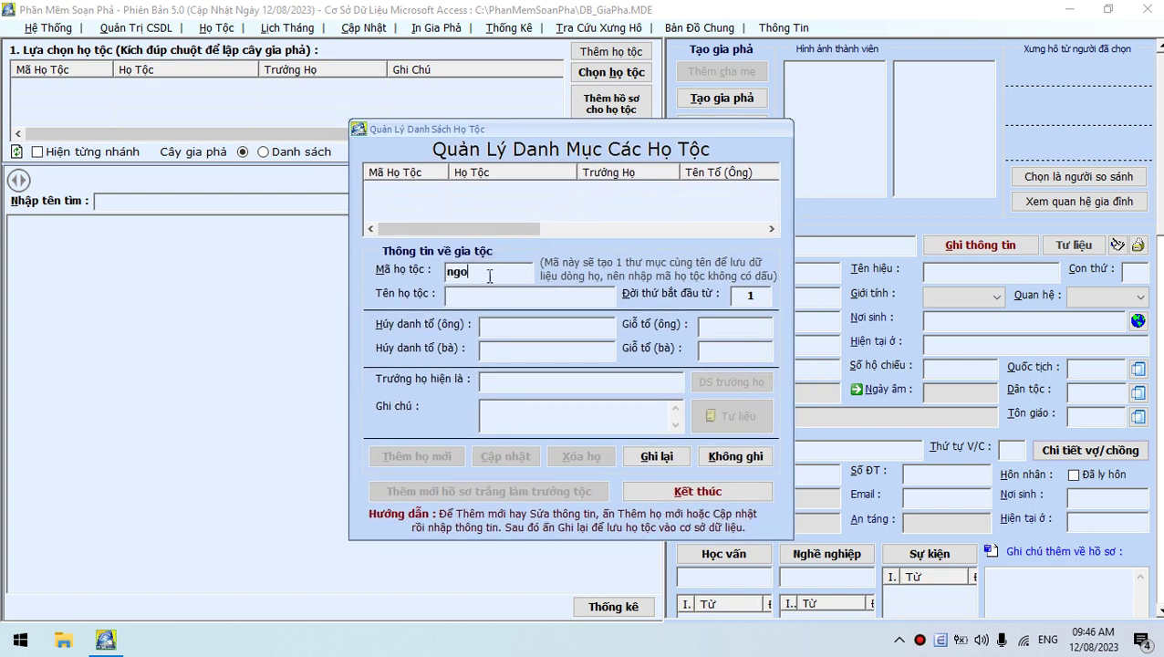
text(ngo)
key(Tab)
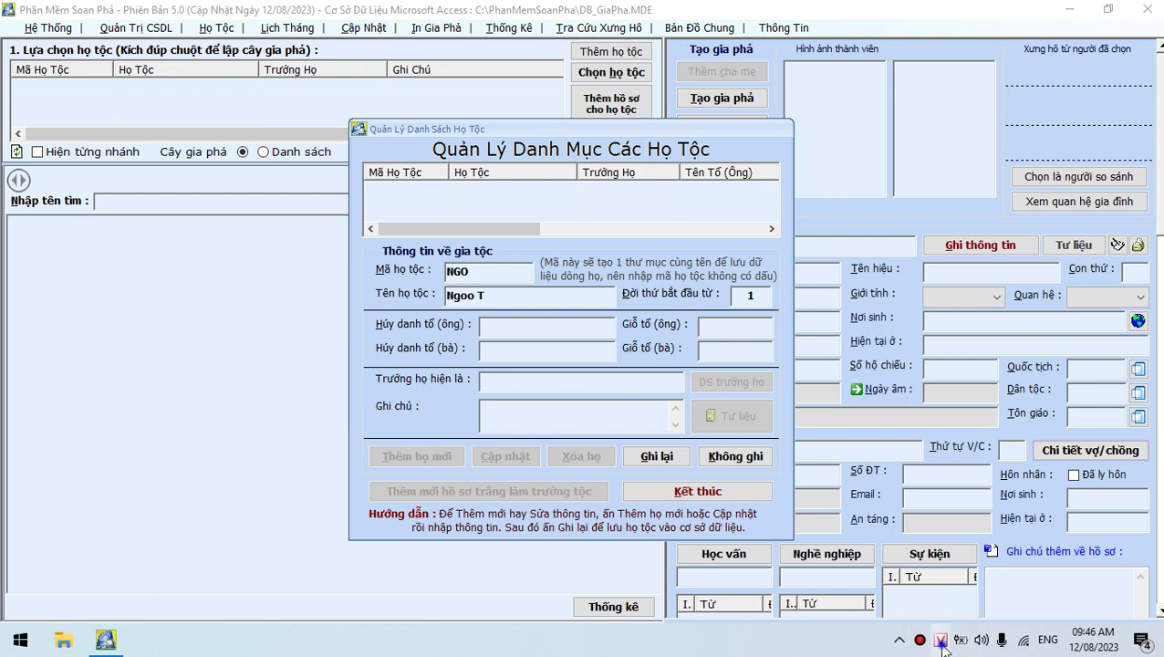
Enable UniKey's 'Luôn sử dụng clipboard cho unicode' option and close its settings
right_click(940, 639)
click(869, 613)
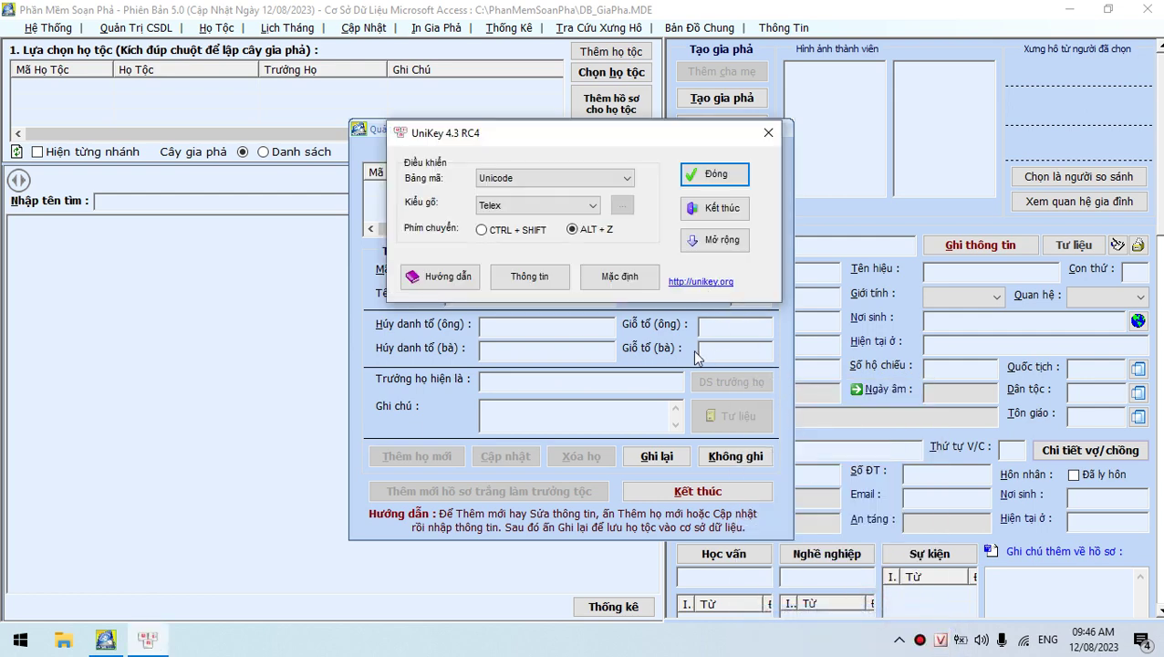
click(716, 242)
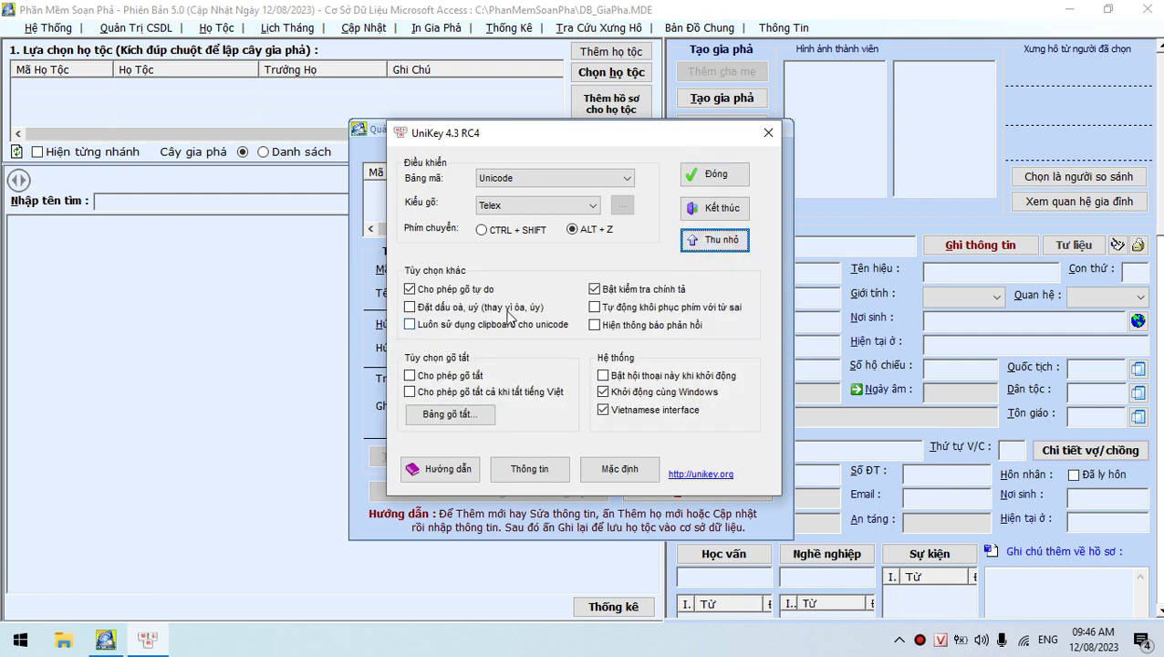
click(420, 326)
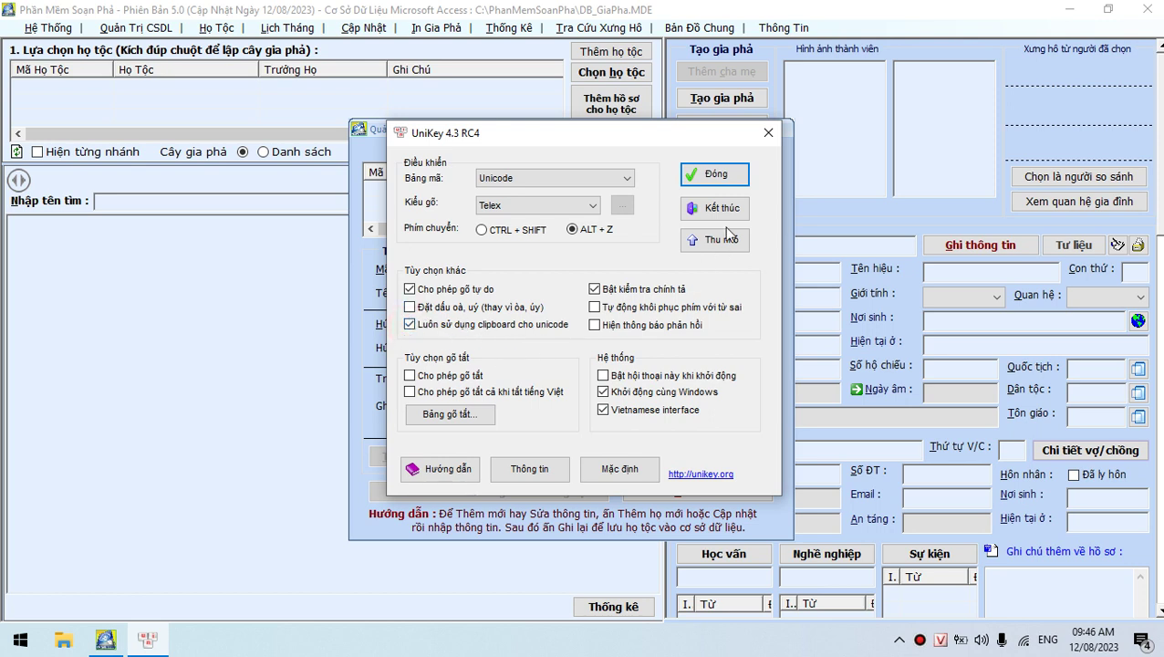
click(725, 173)
click(503, 295)
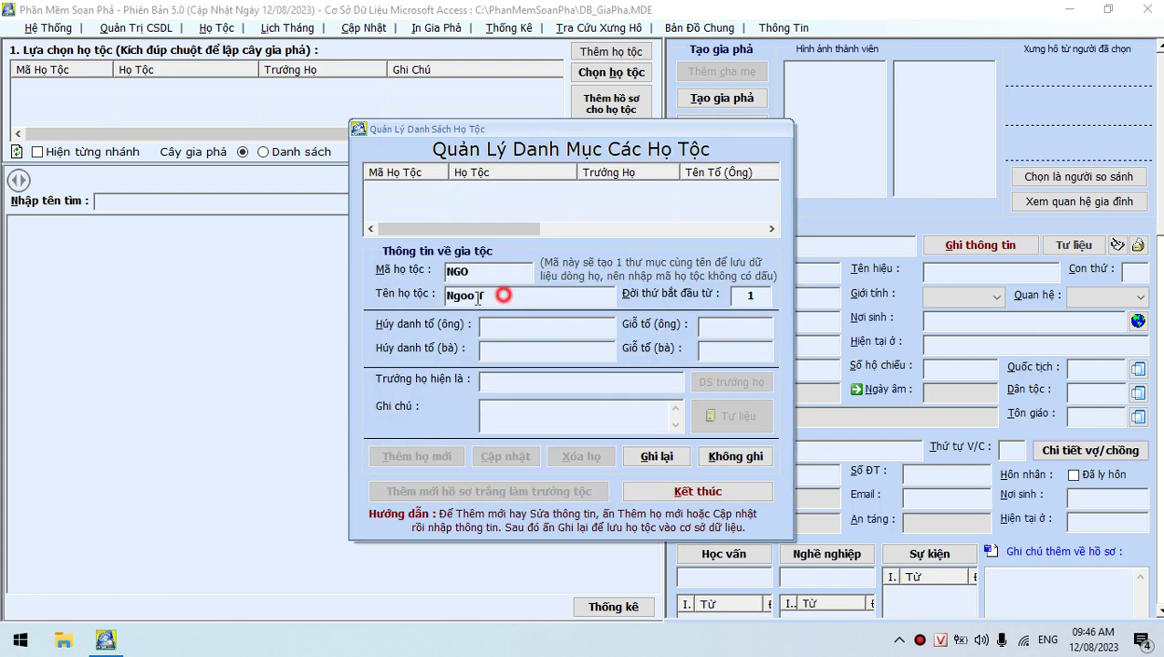
Correct the clan name to 'Ngô Tộc', save clan NGO and close the clan list
drag(475, 295, 466, 299)
text(ô Tộc)
click(656, 456)
click(638, 375)
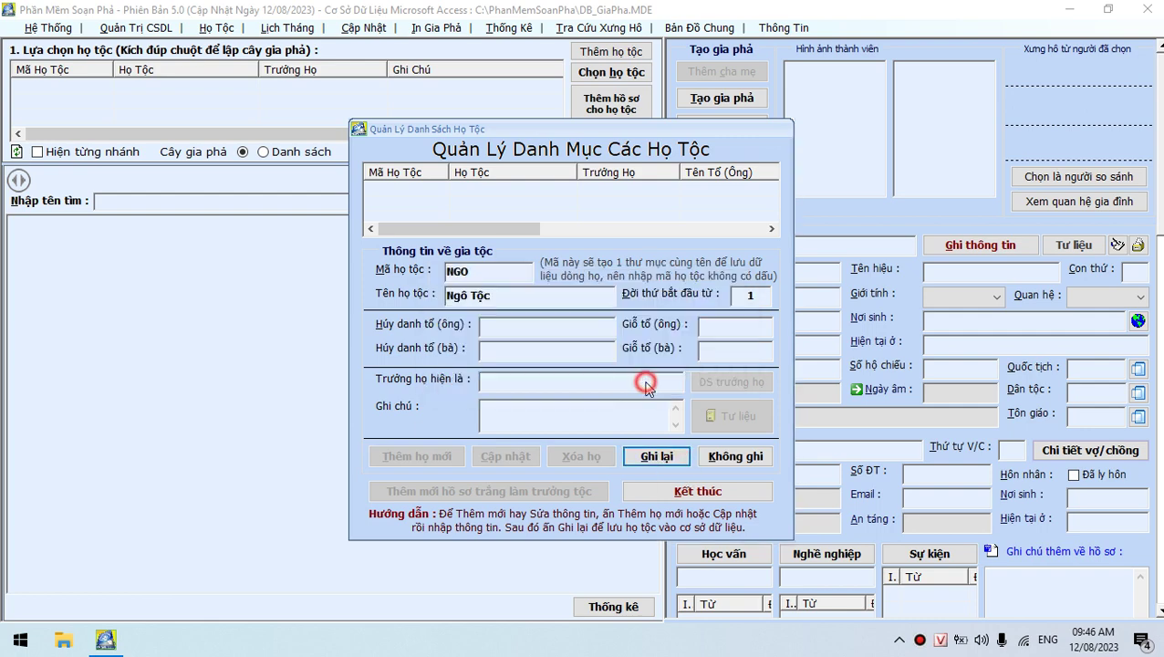
click(698, 491)
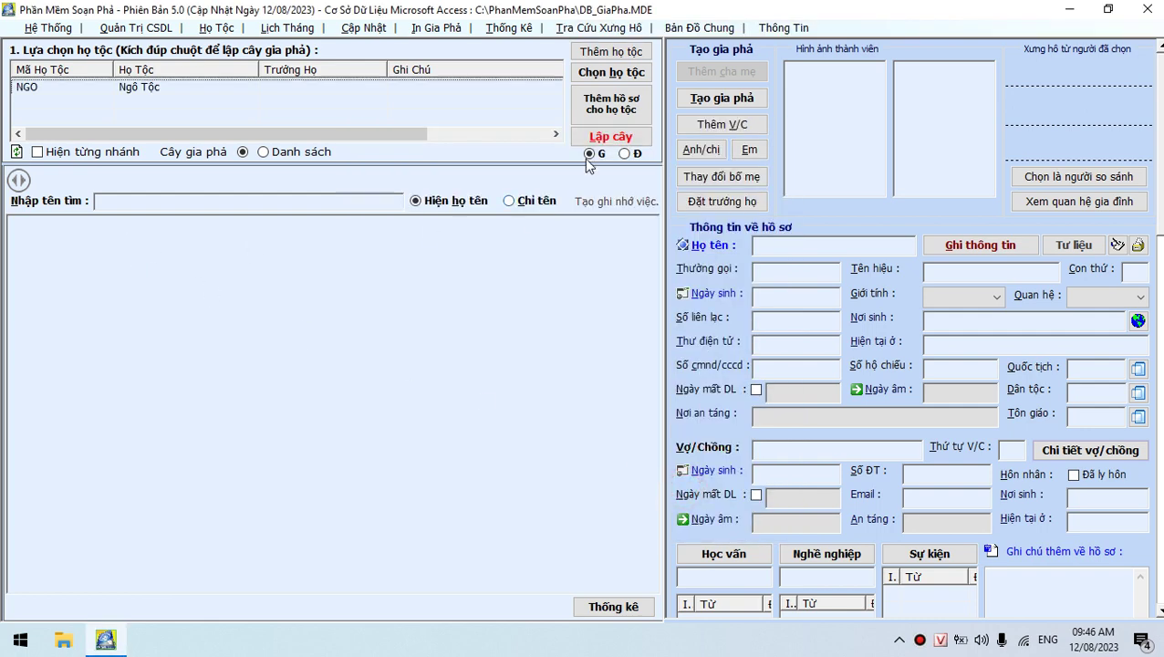
Build the NGO tree and save root ancestor Ngô Thủy Tổ marked as deceased
click(610, 135)
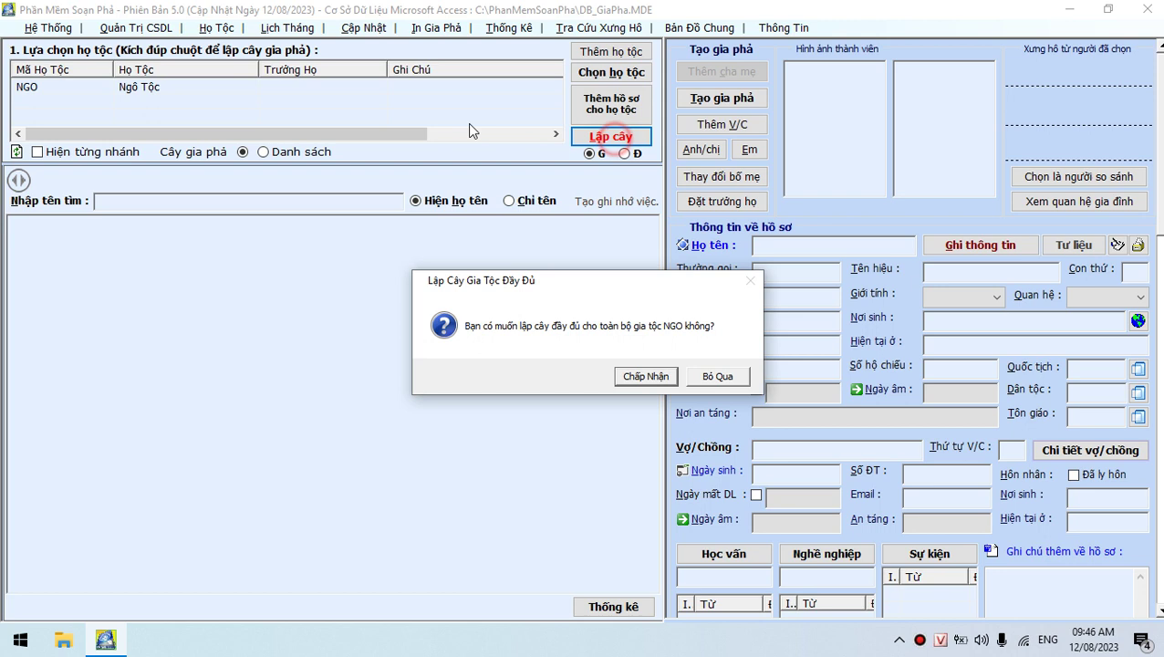
click(644, 374)
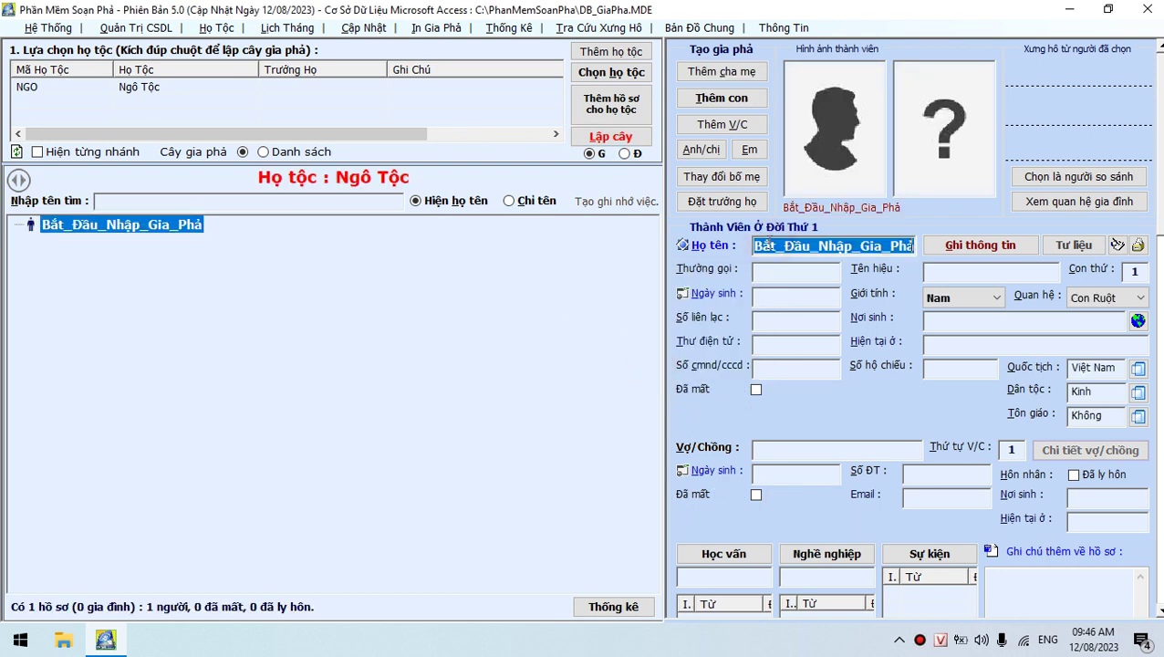
text(Ngô Thủy Tổ)
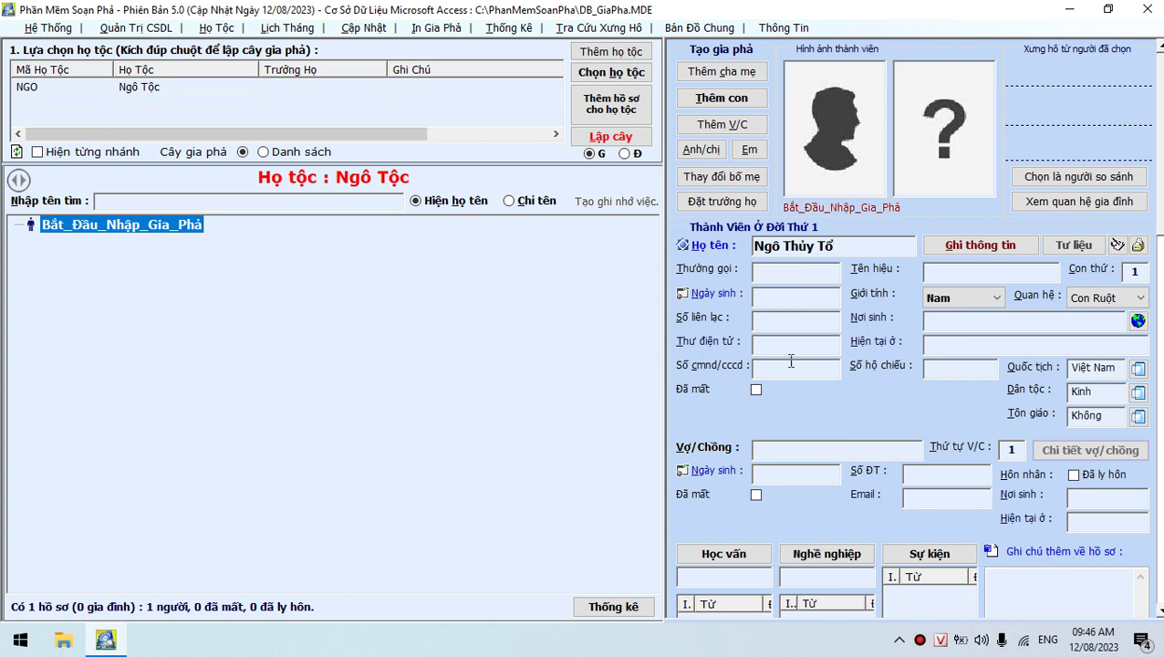
click(755, 389)
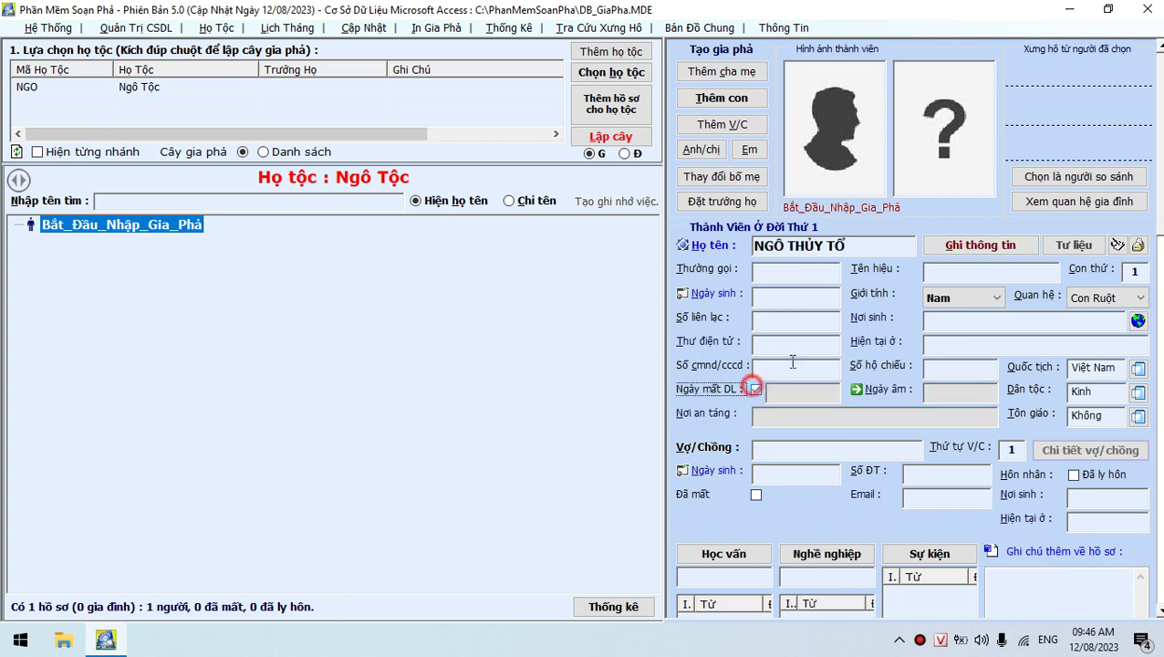
click(964, 246)
click(641, 377)
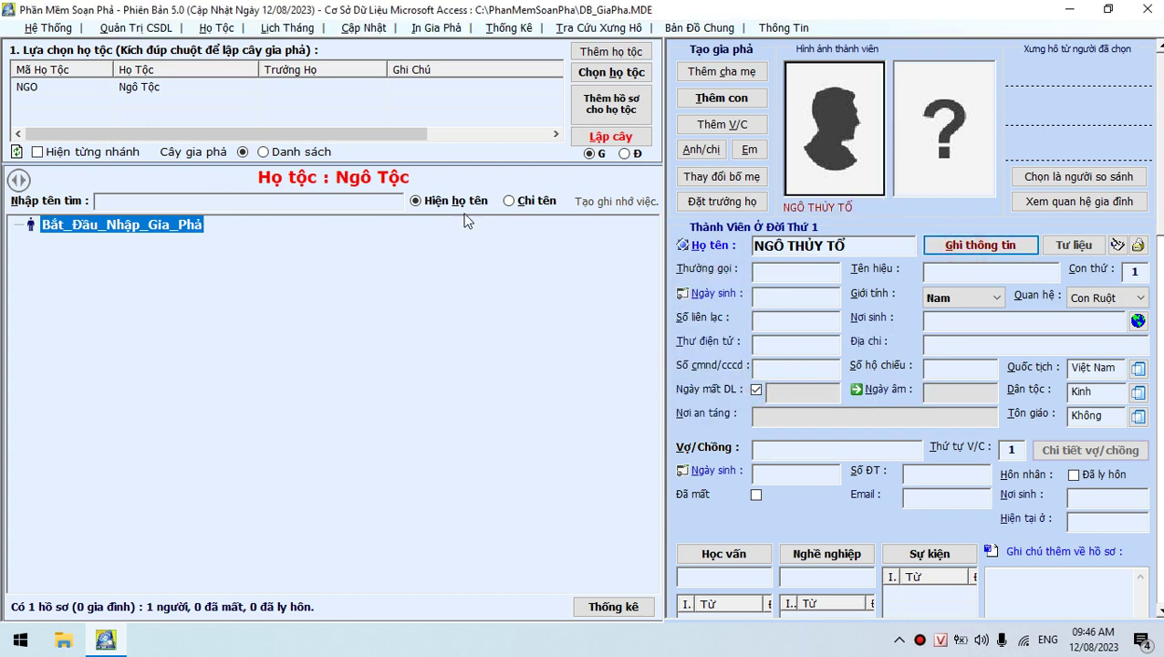
Rebuild the family tree and select the ancestor's name
click(610, 135)
click(641, 376)
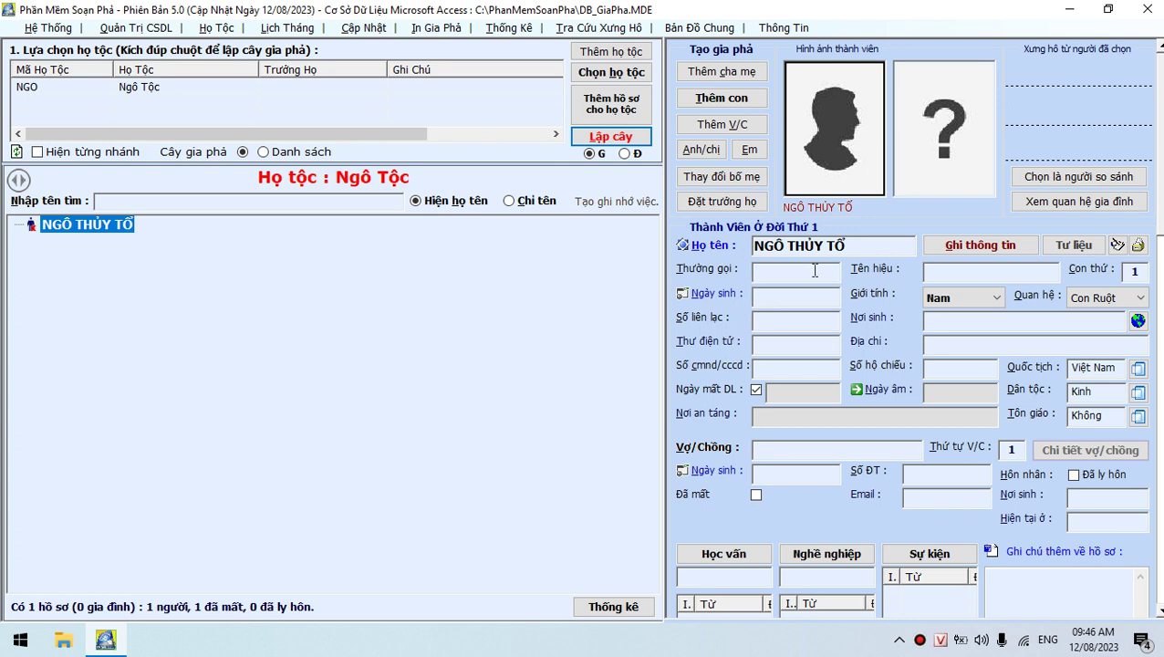
drag(856, 245, 739, 254)
Select the ancestor's full name NGÔ THỦY TỔ in the Họ tên field
click(859, 245)
drag(859, 245, 745, 244)
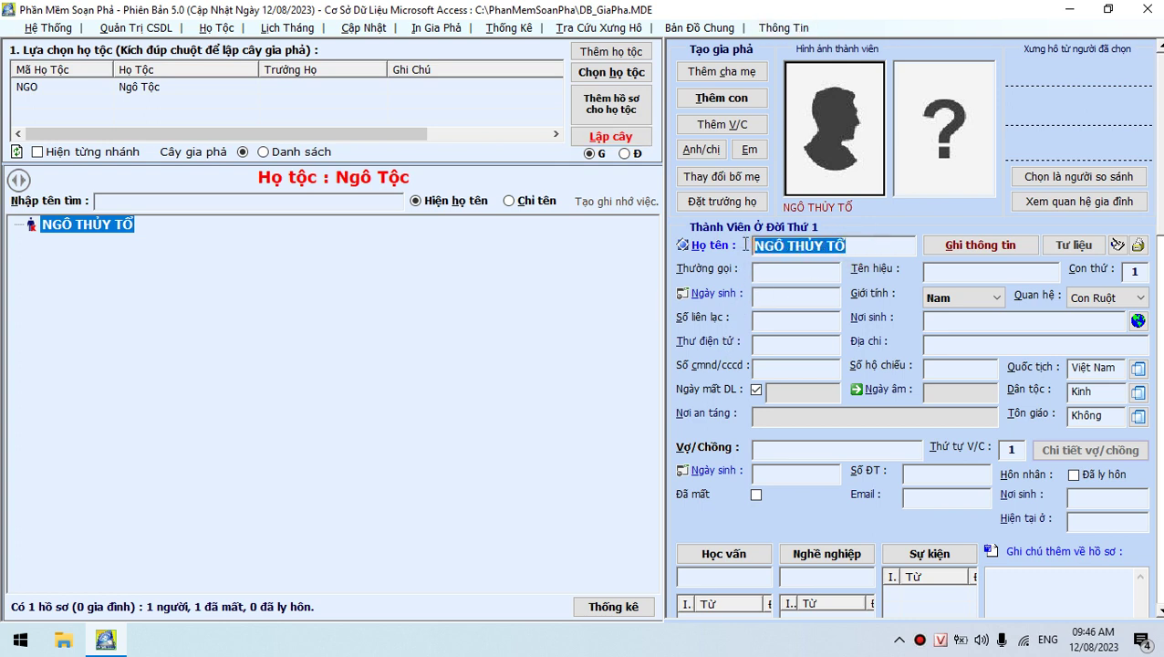
click(860, 245)
drag(860, 244, 748, 255)
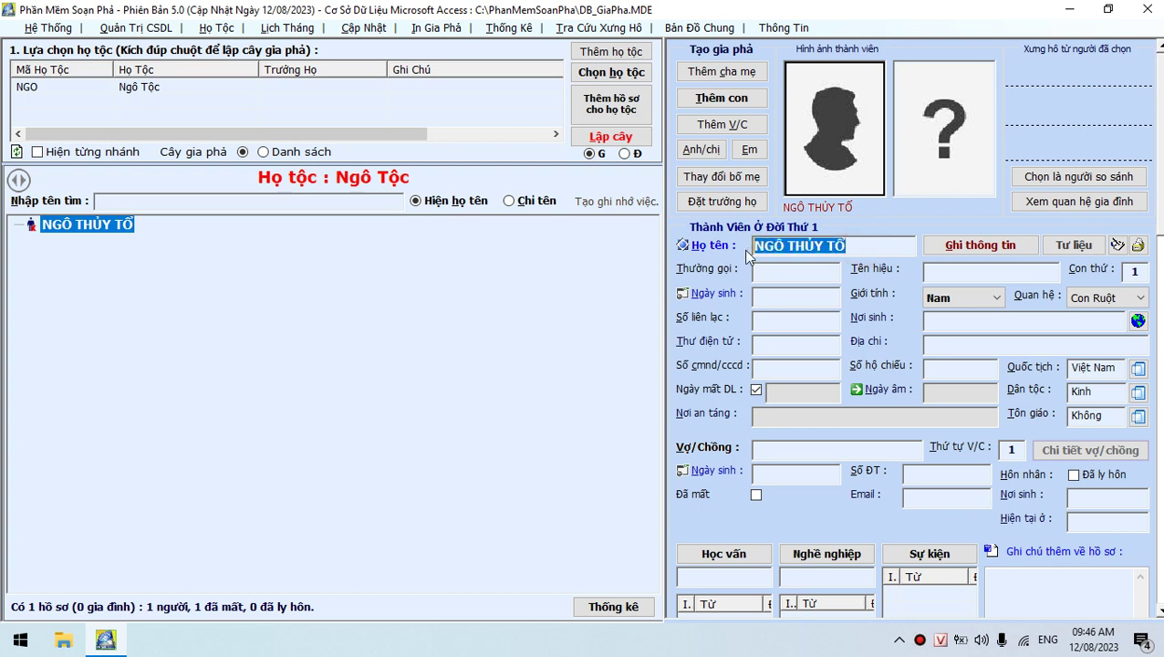
drag(857, 244, 747, 246)
click(862, 244)
drag(862, 244, 733, 243)
Switch name normalization to standard title case and accept with Đồng ý
click(683, 246)
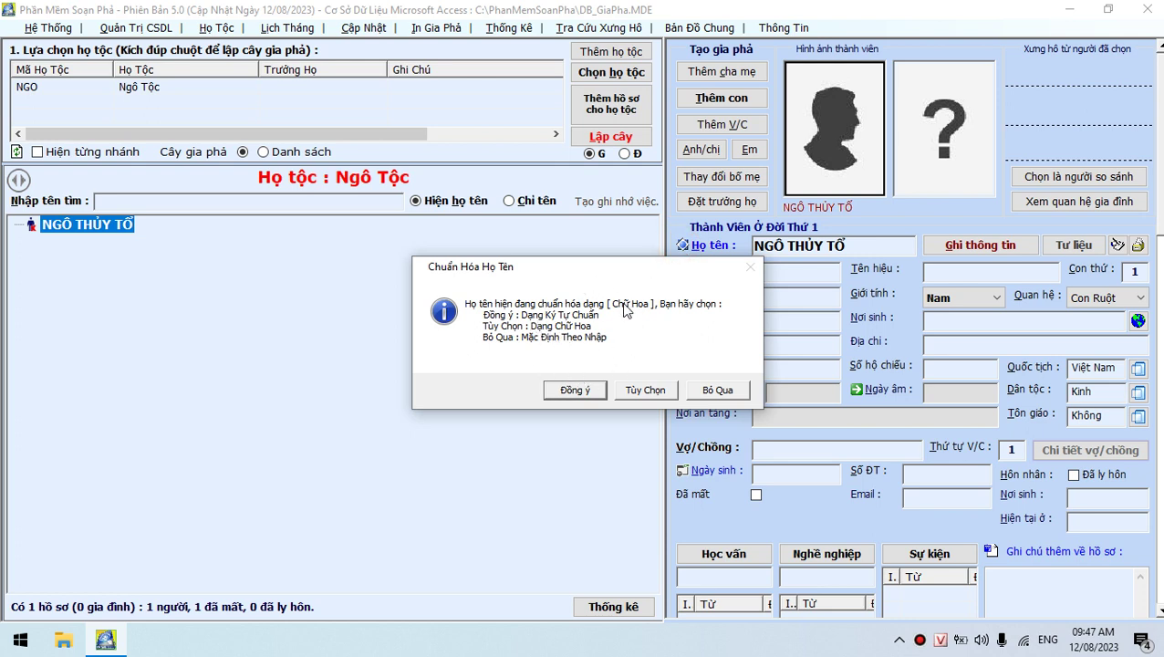
click(499, 321)
click(573, 390)
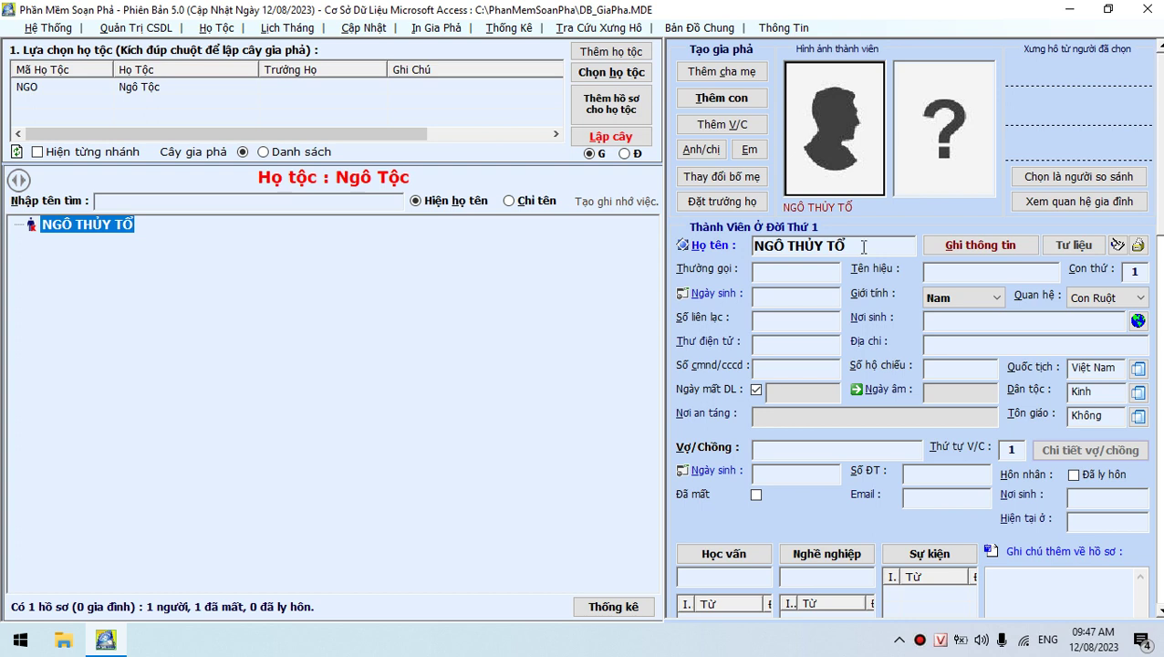
Title-case the founder's name and enter the spouse name Ngô Thủy Tổ Tỷ
click(795, 278)
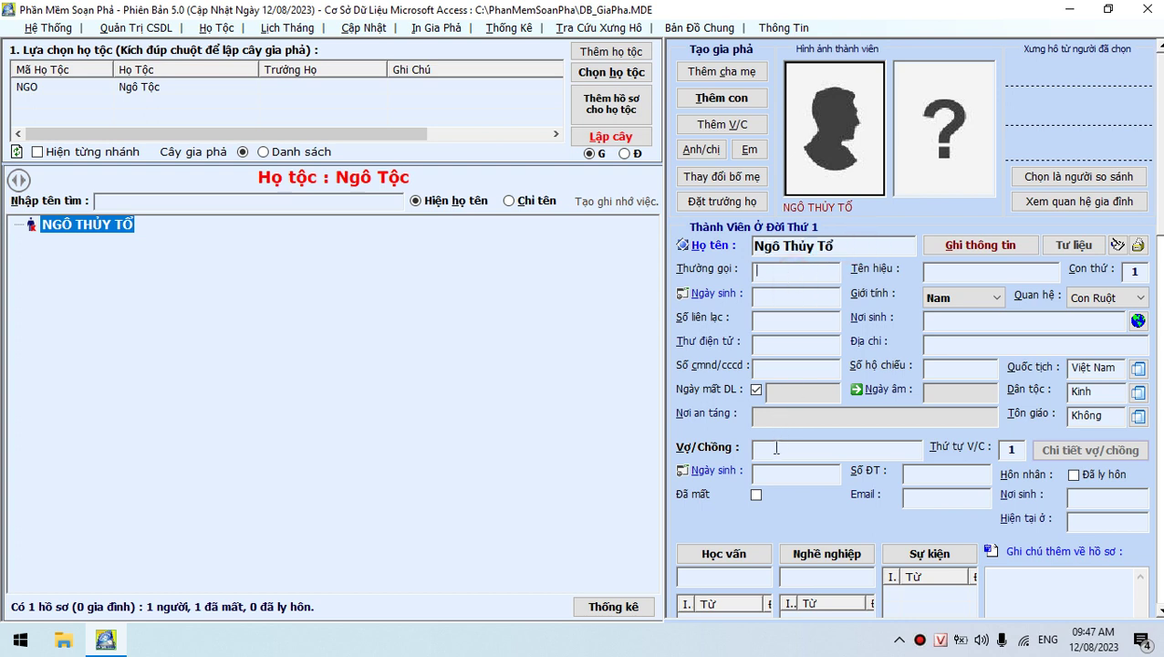
click(773, 445)
text(Ngô Thủy)
key(BackSpace)
key(BackSpace)
key(BackSpace)
key(BackSpace)
key(BackSpace)
key(BackSpace)
key(BackSpace)
key(BackSpace)
text(ngo)
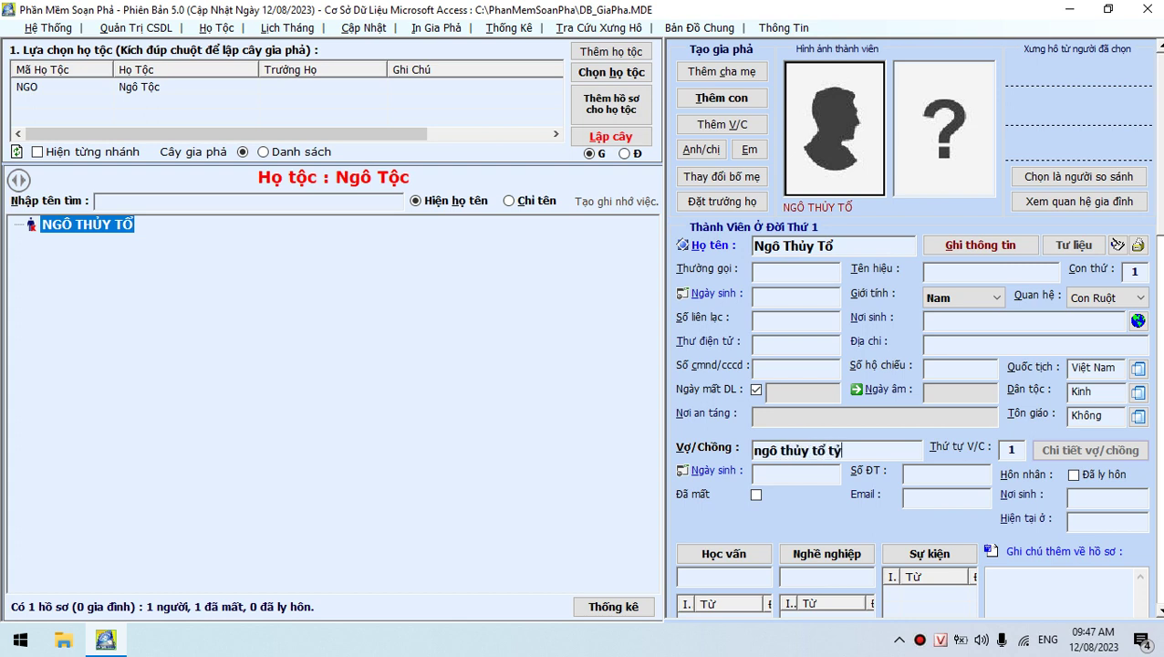
click(789, 474)
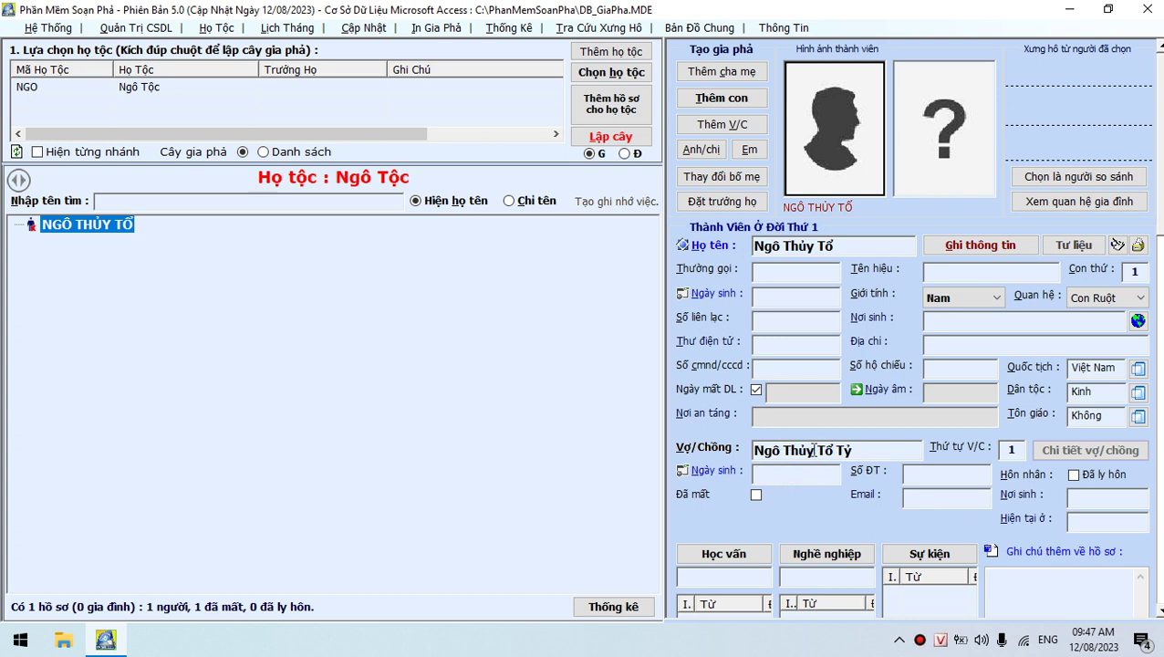
Toggle name normalization to all capitals, then back to title case
click(684, 247)
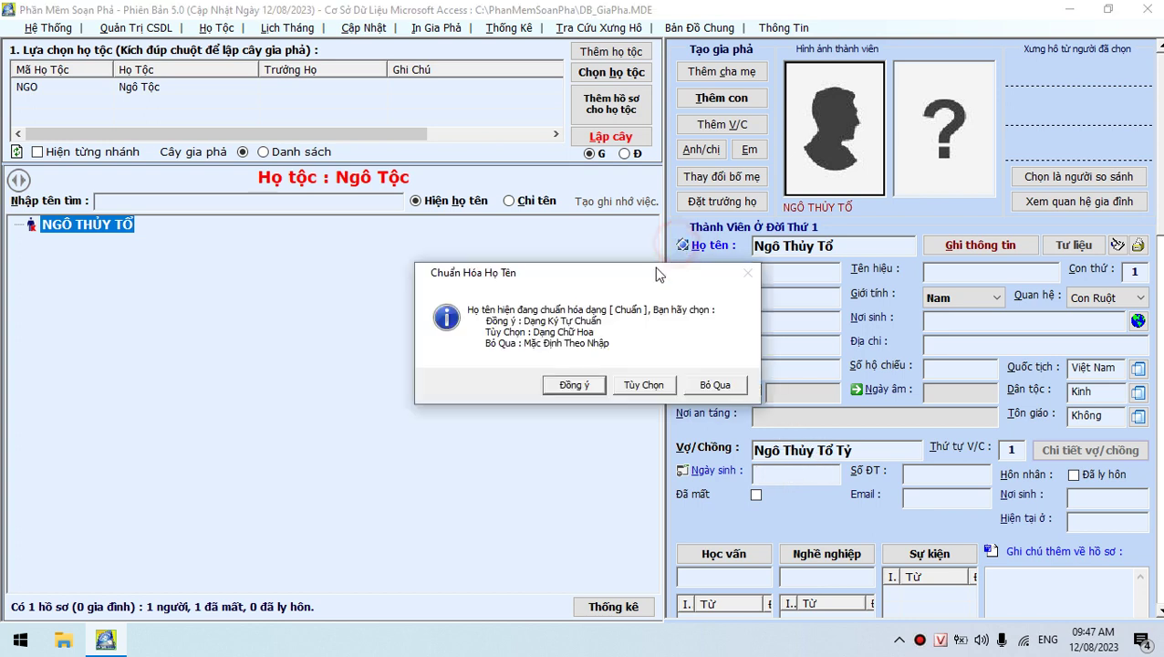
click(642, 385)
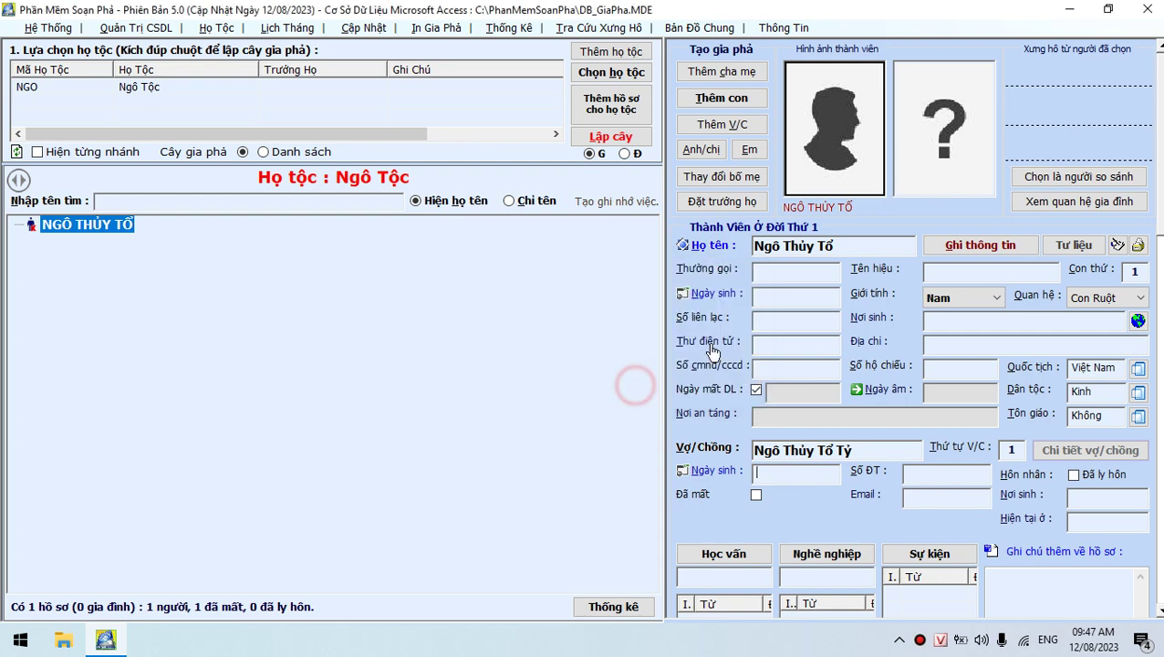
click(866, 446)
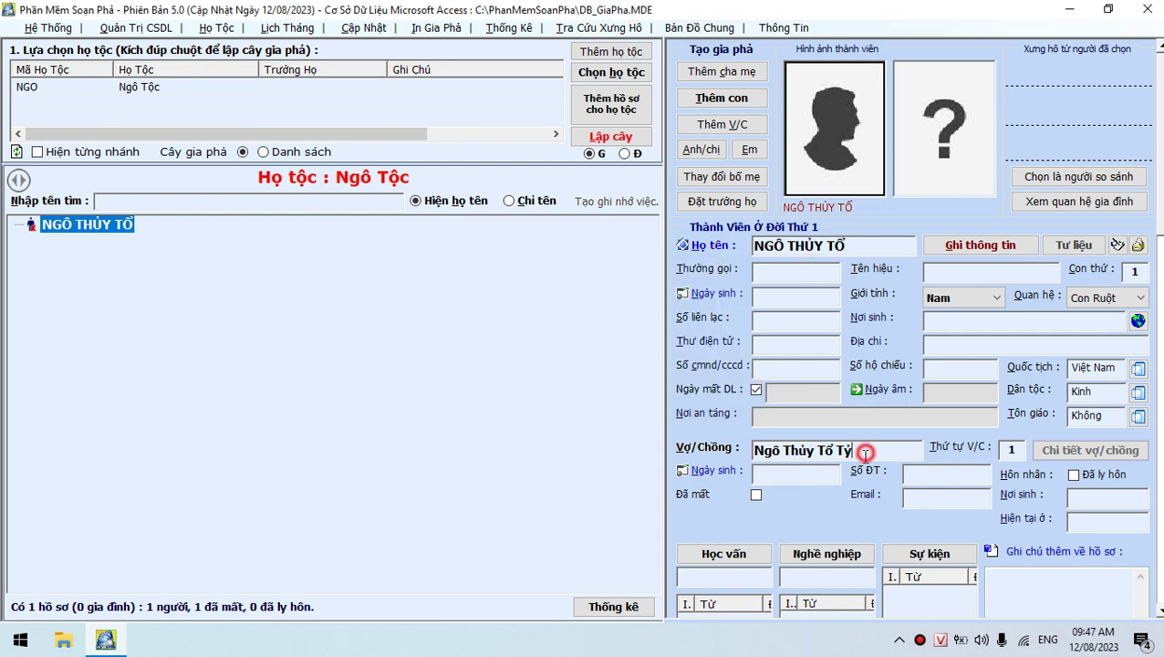
click(813, 470)
click(685, 245)
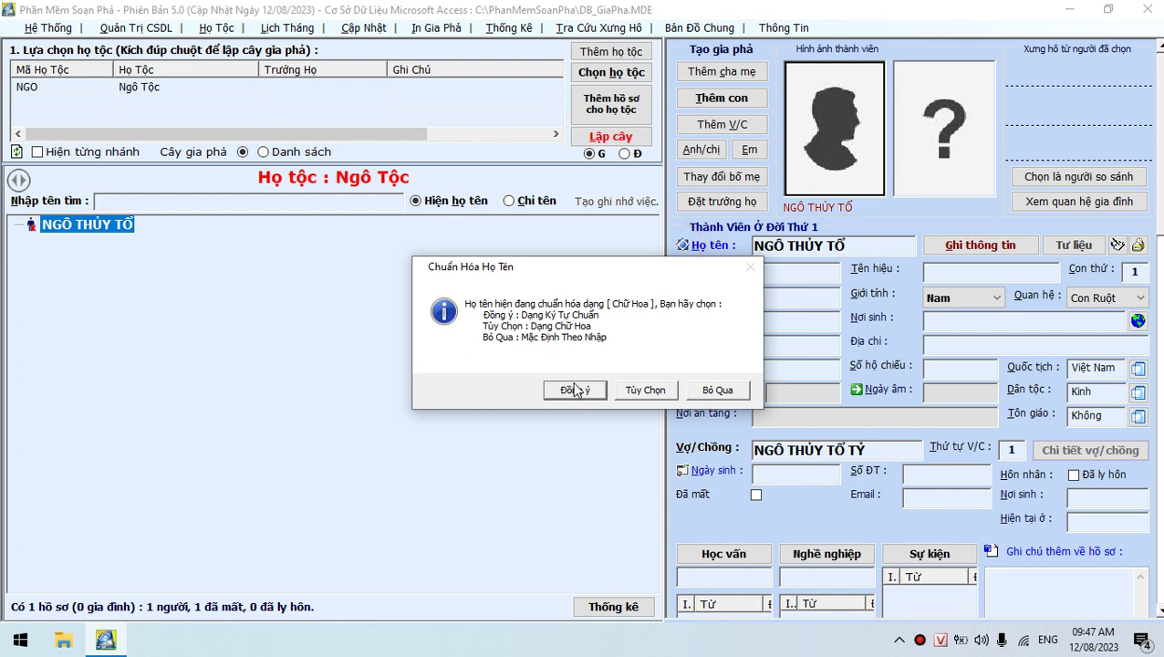
click(575, 390)
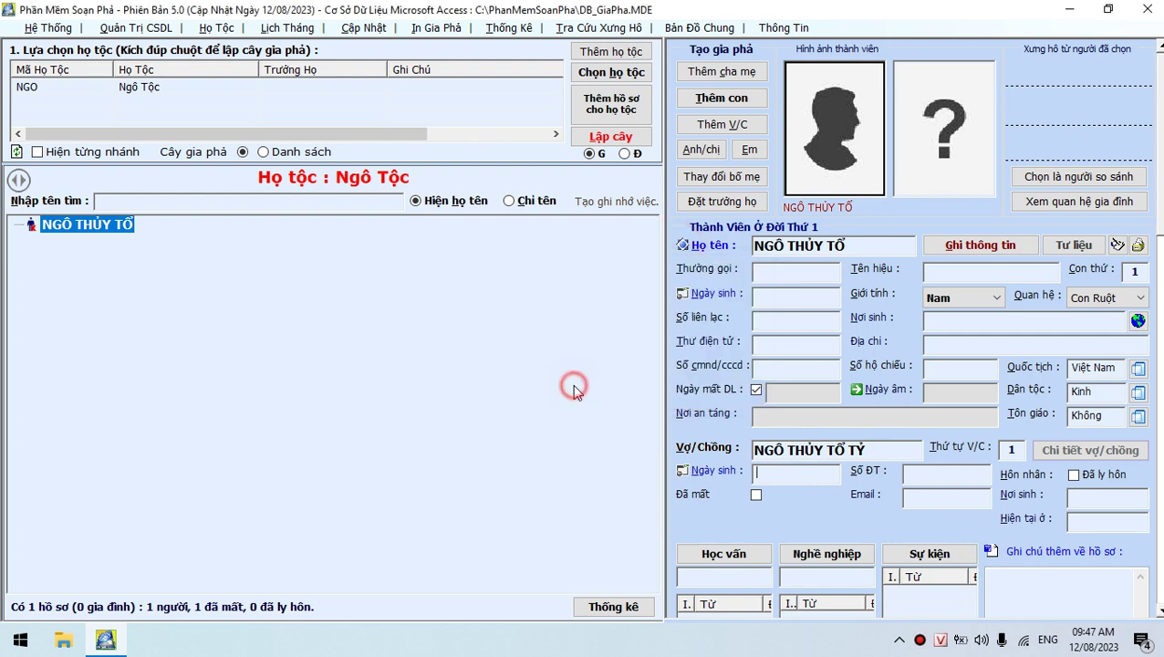
Apply title case to both names and save the founder's record
click(812, 316)
click(863, 450)
click(826, 473)
click(1013, 248)
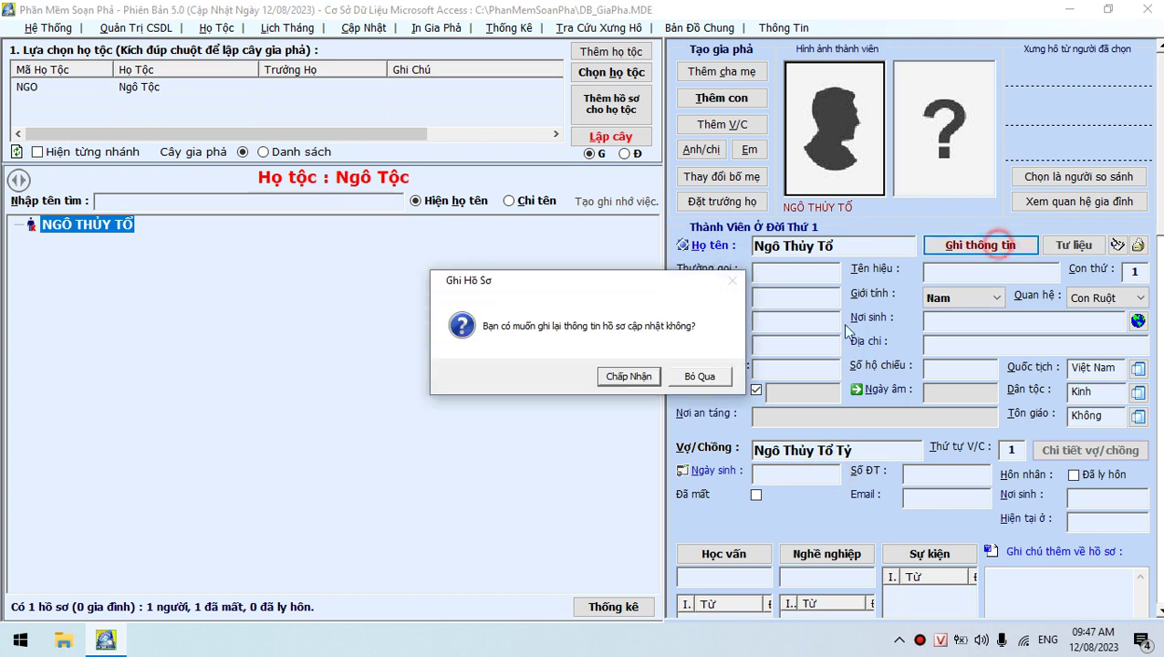
click(630, 379)
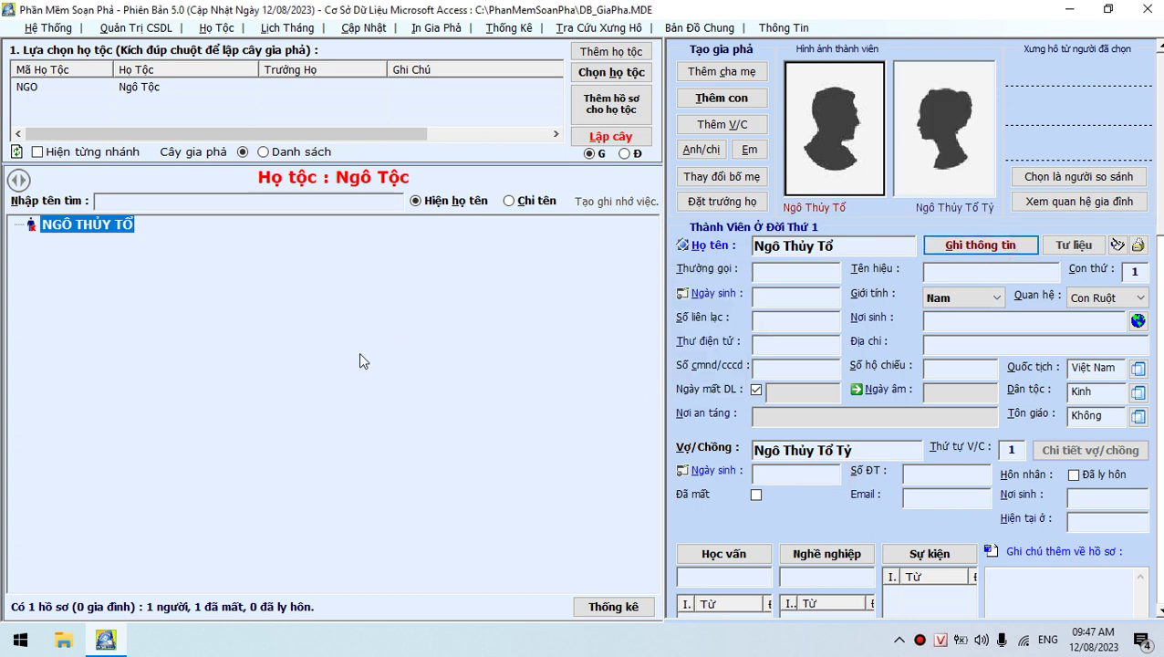
click(611, 137)
click(643, 377)
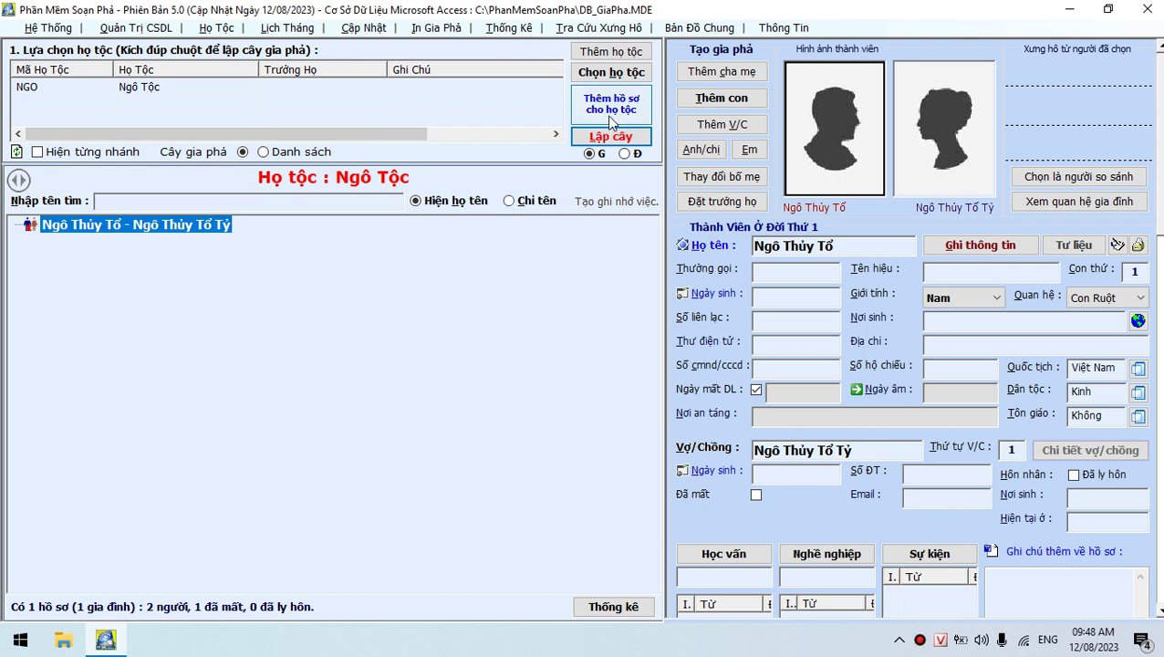
click(720, 99)
click(635, 383)
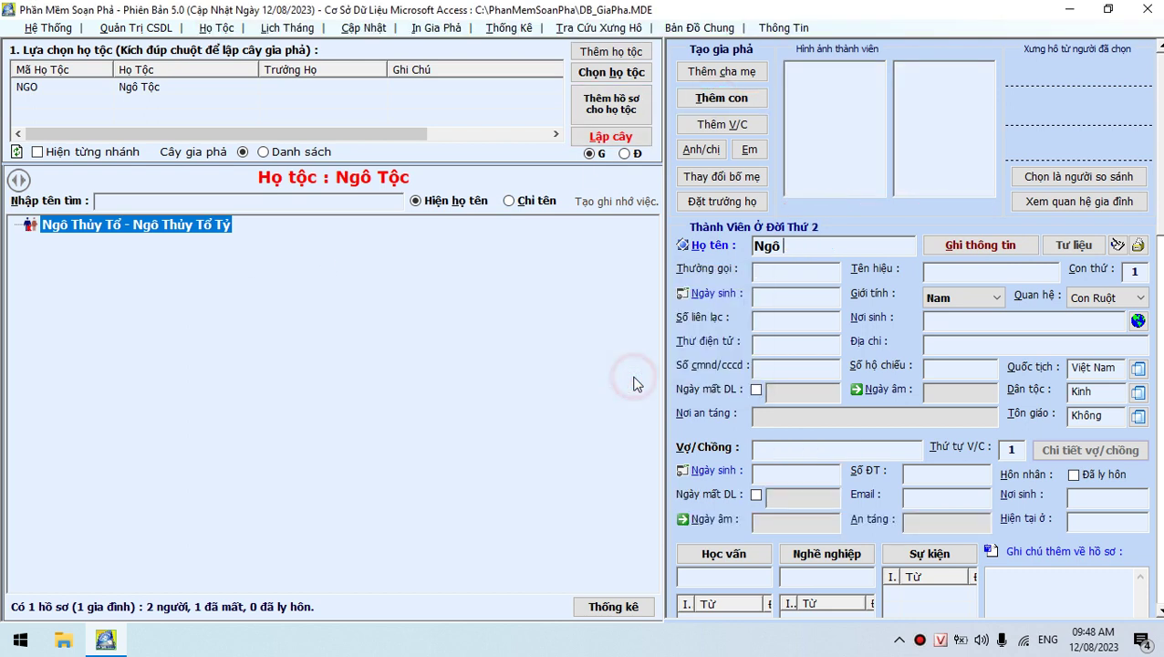
text(văn bòng)
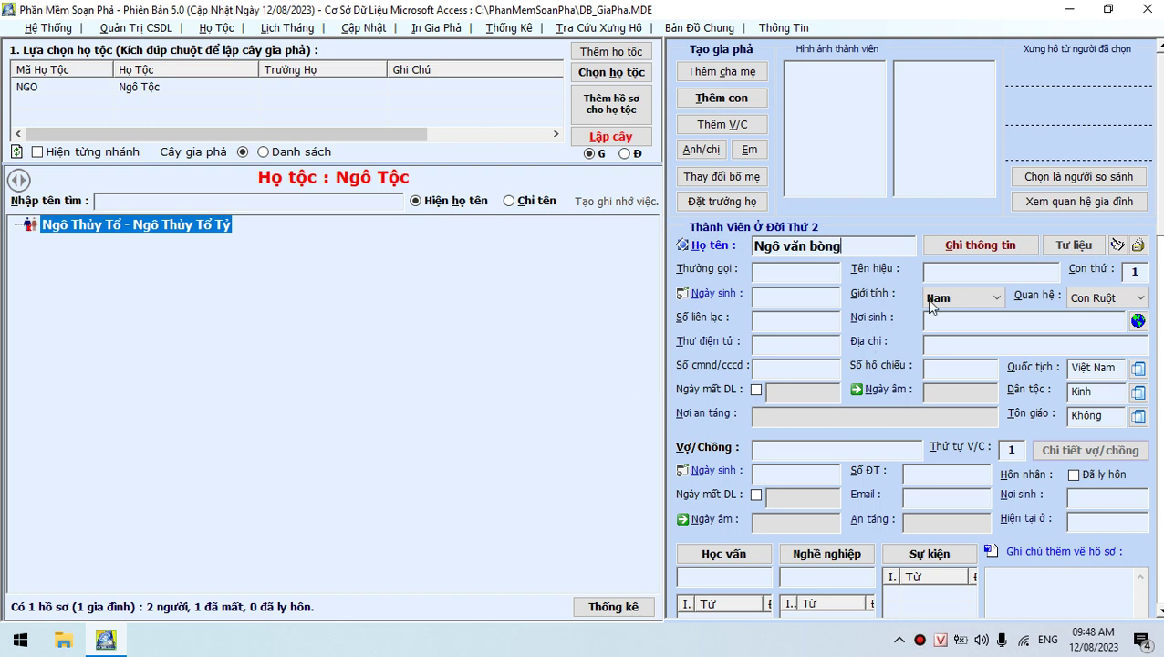
click(965, 250)
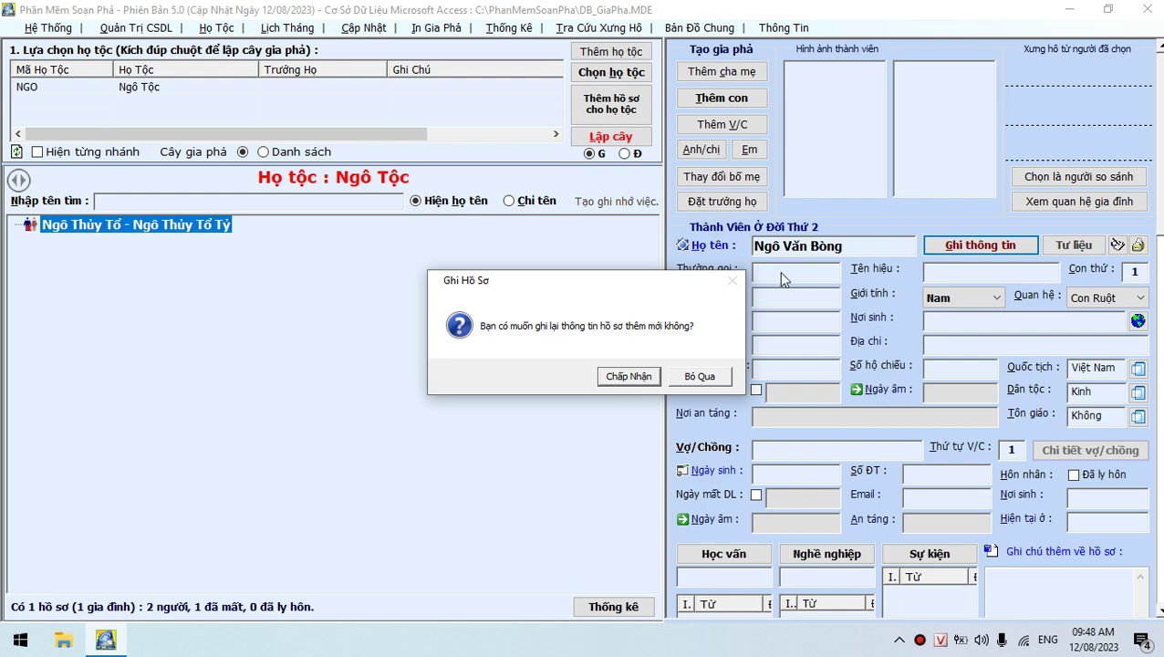
click(629, 376)
click(626, 376)
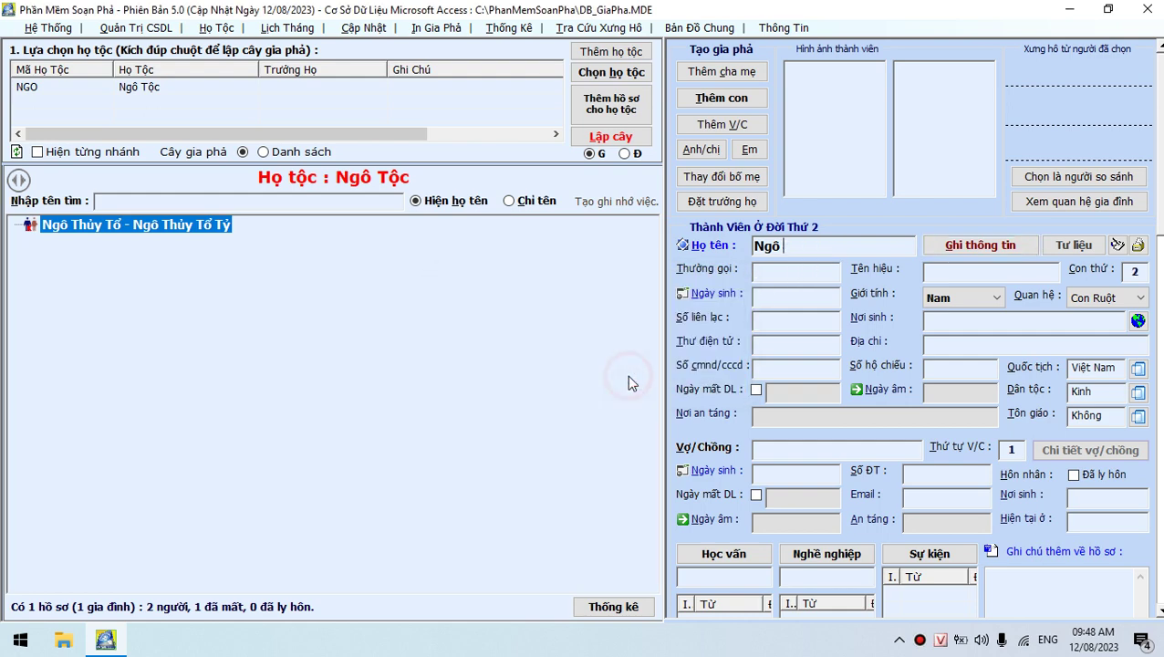
click(682, 244)
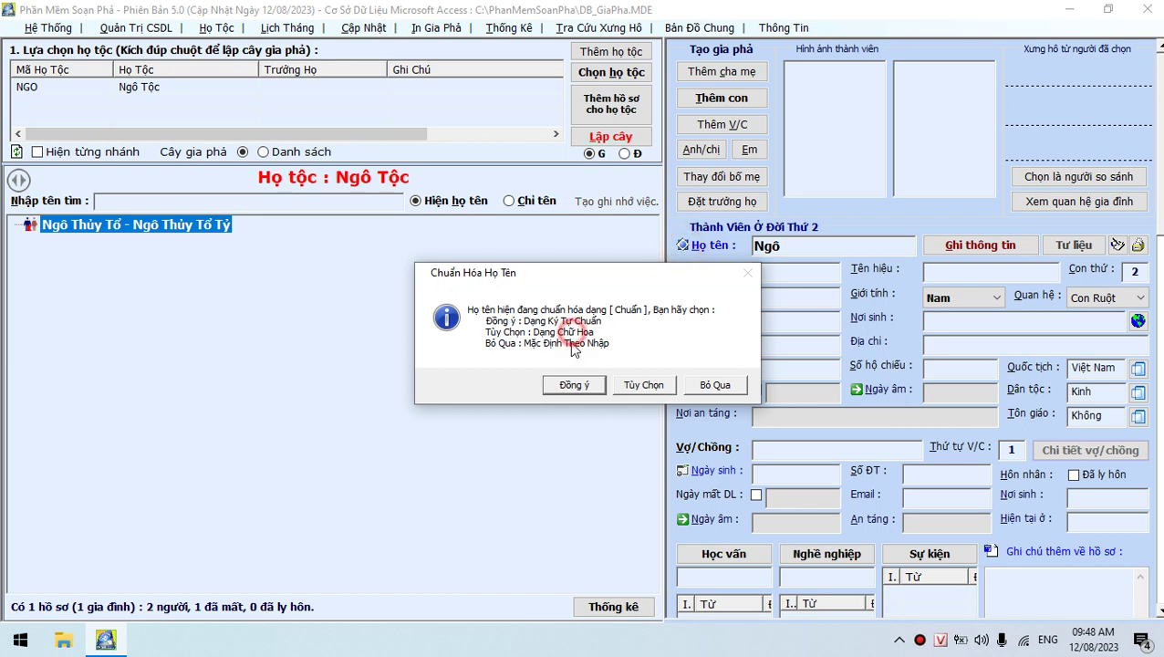
click(641, 385)
click(827, 247)
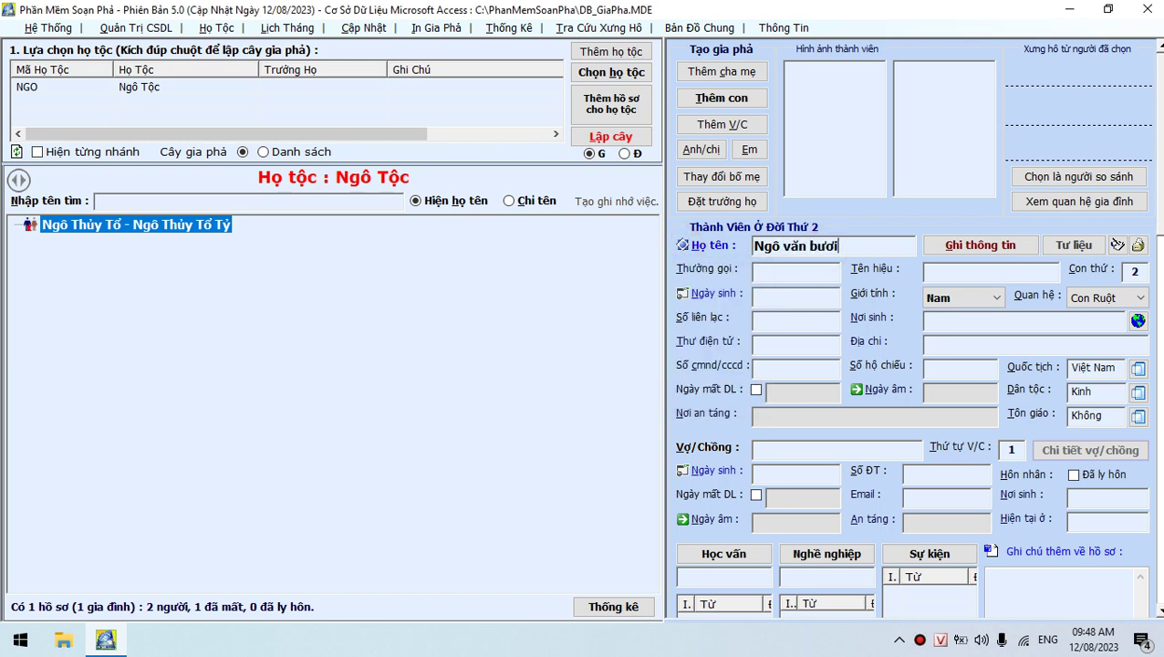
click(980, 244)
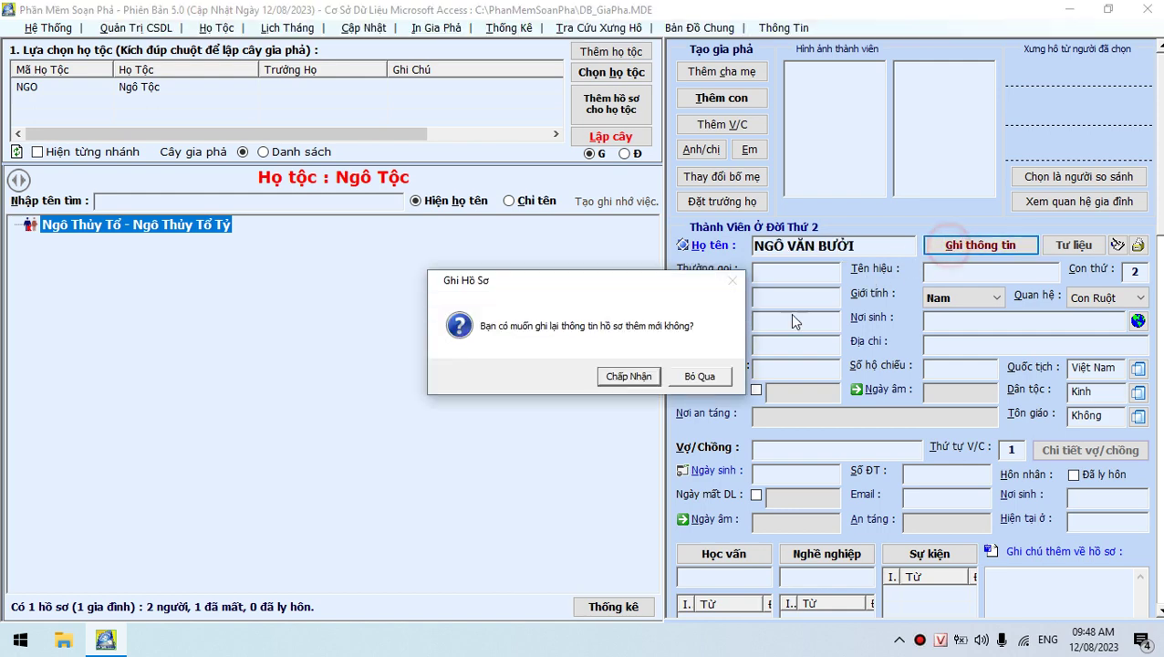
click(625, 376)
click(634, 373)
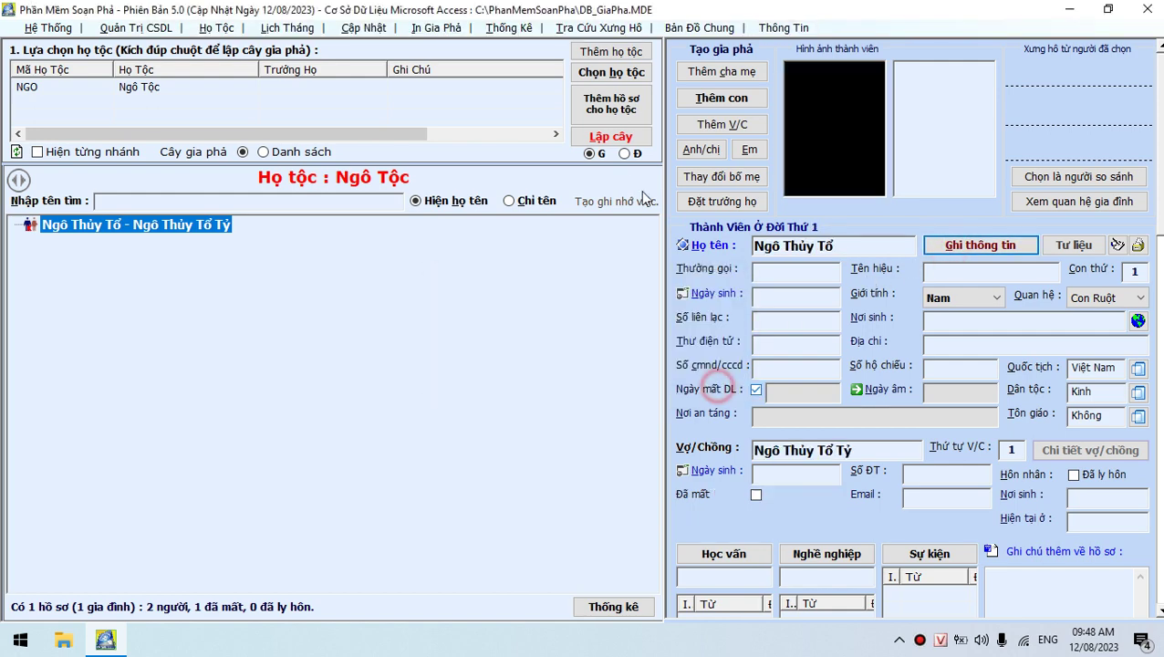
click(634, 374)
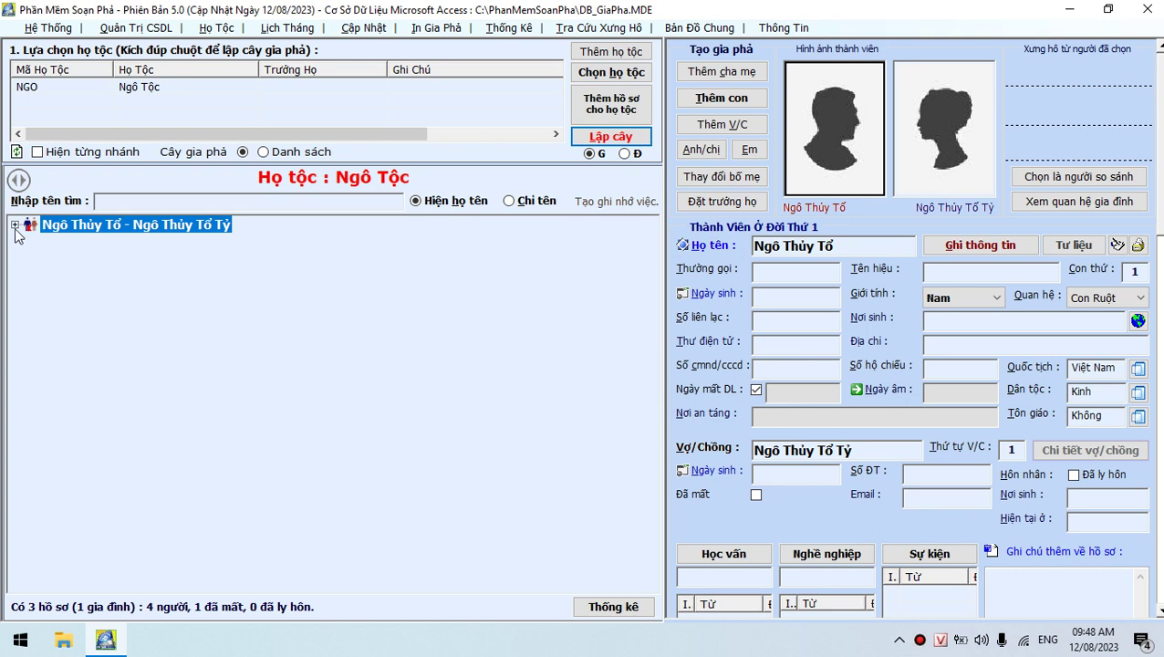
click(84, 242)
key(Down)
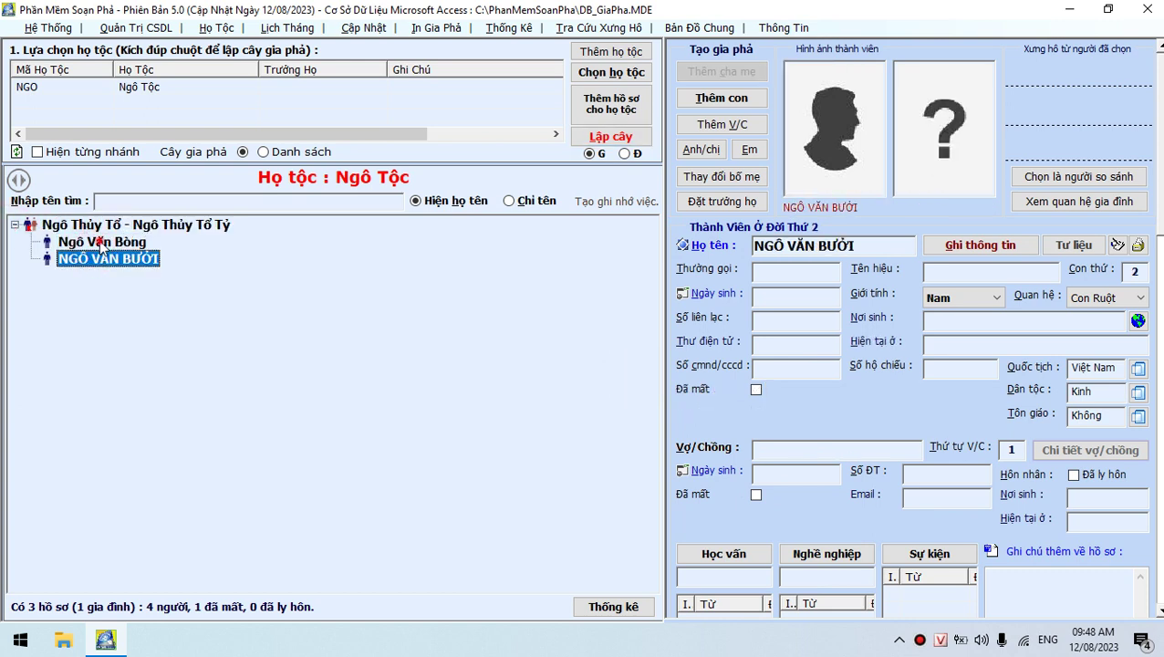
key(Up)
key(Up)
key(Down)
key(Down)
key(Up)
key(Up)
click(114, 242)
click(119, 259)
click(117, 224)
click(124, 261)
click(609, 112)
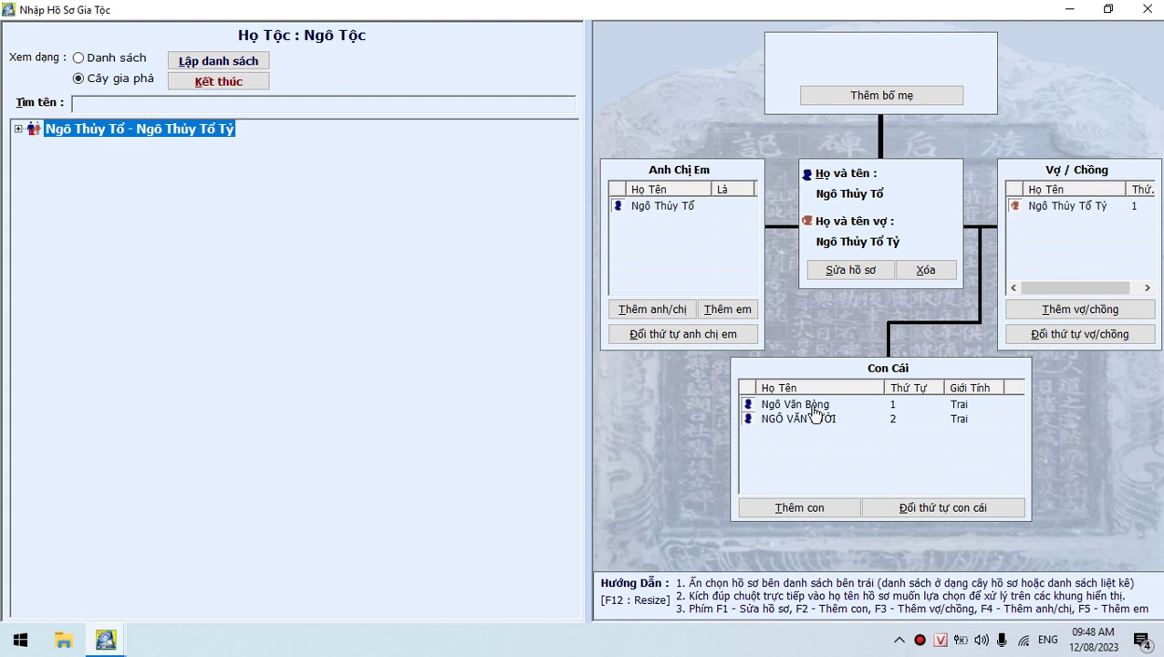
click(813, 418)
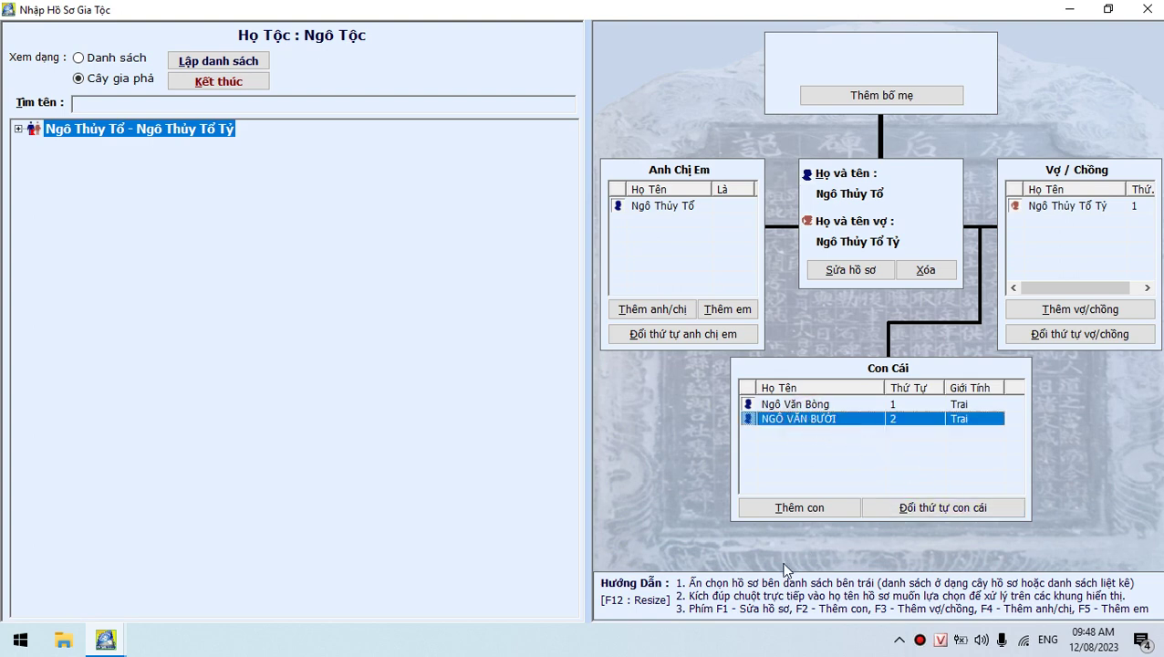
double_click(766, 419)
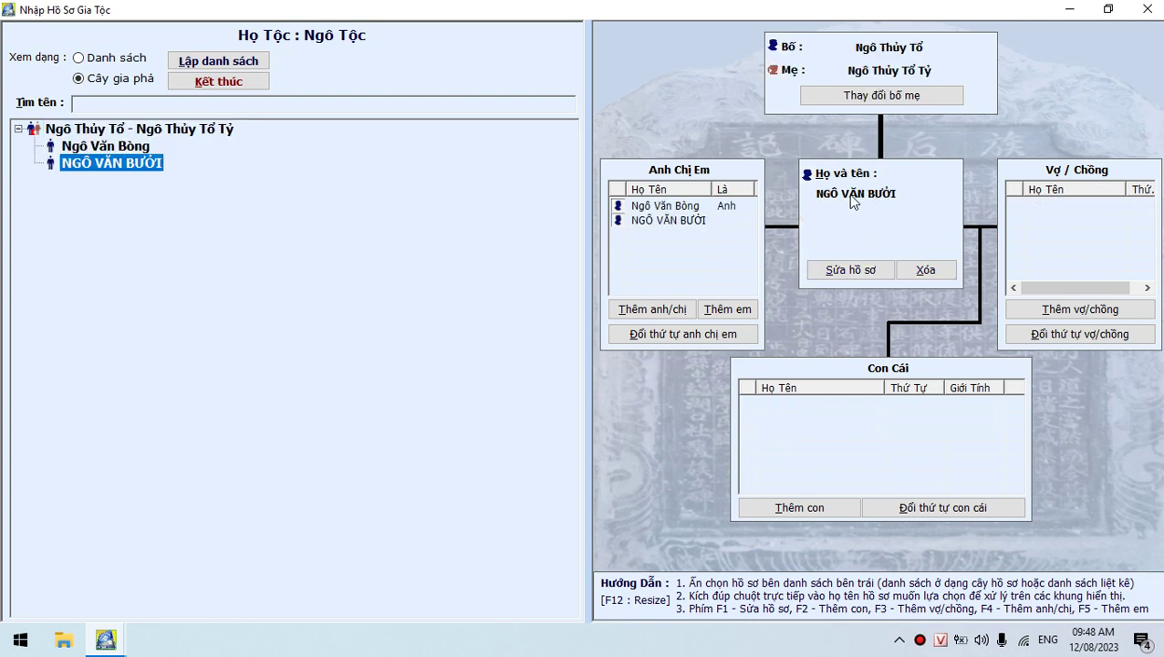
click(791, 508)
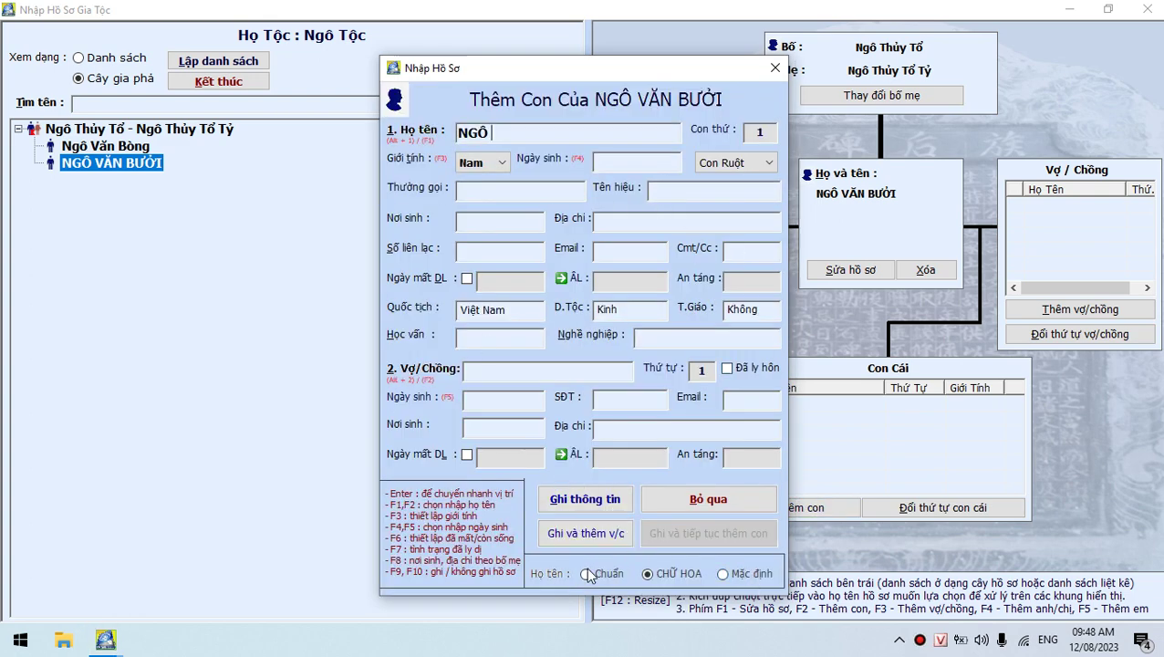
click(723, 573)
double_click(526, 130)
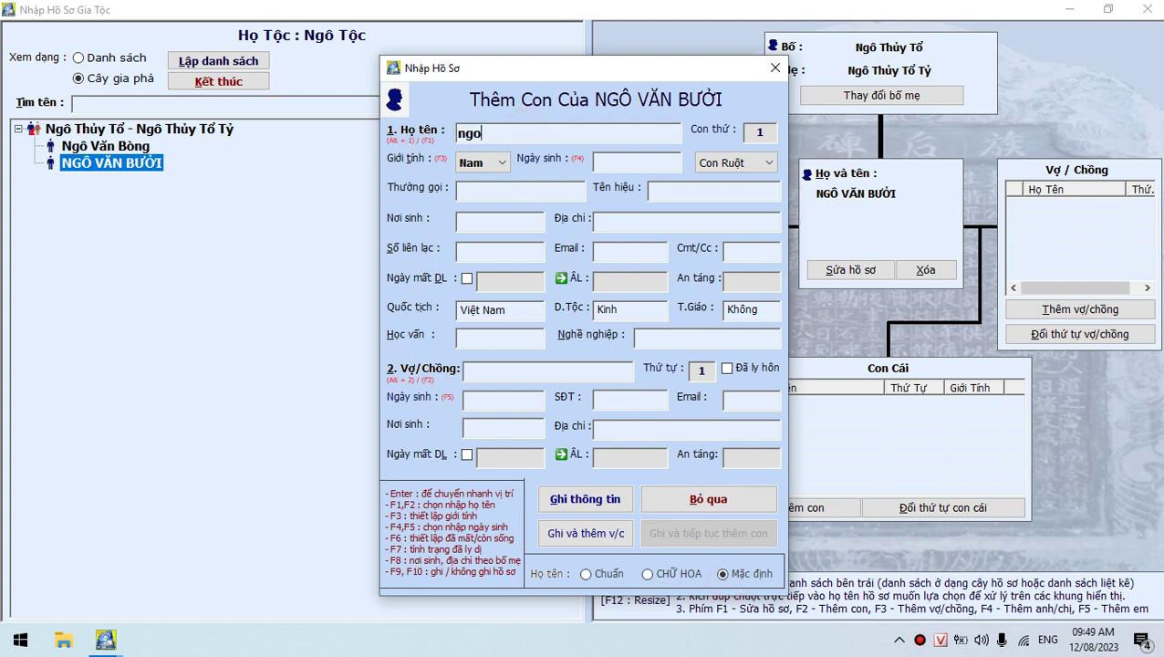
click(609, 512)
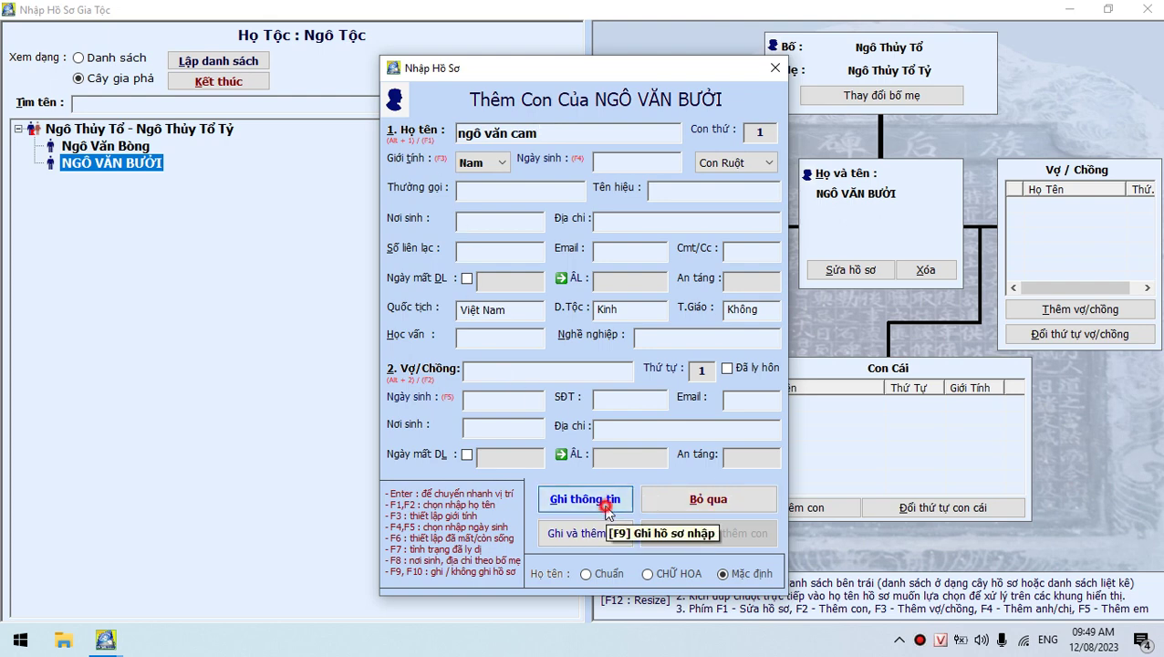
click(640, 375)
click(641, 376)
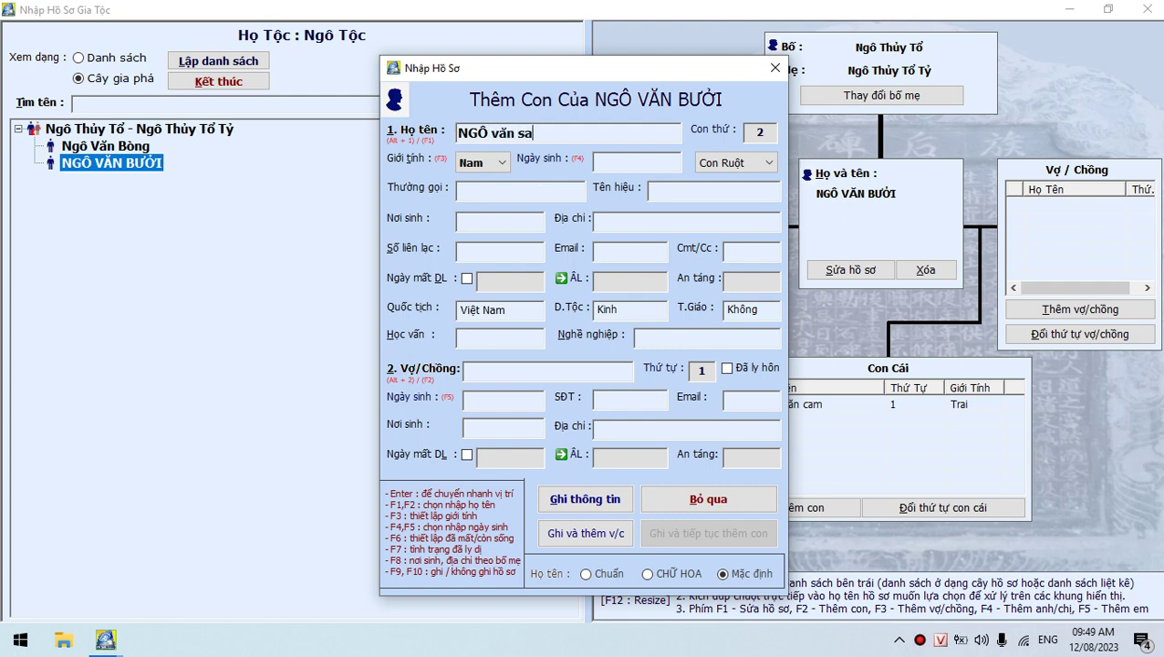
click(583, 499)
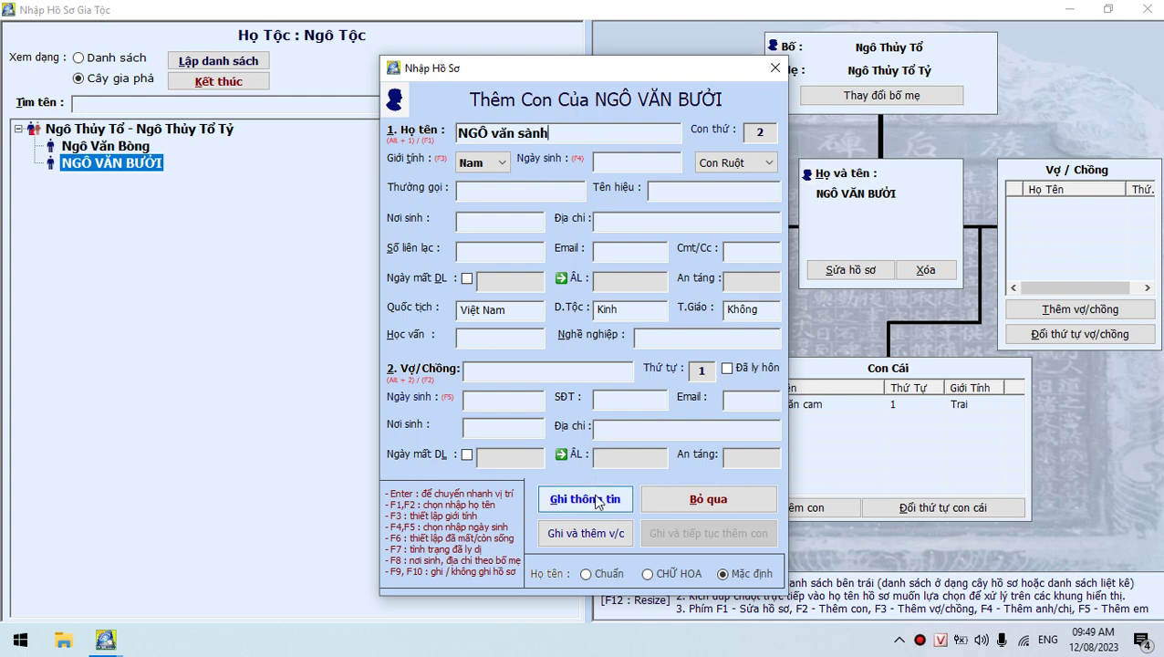
click(650, 381)
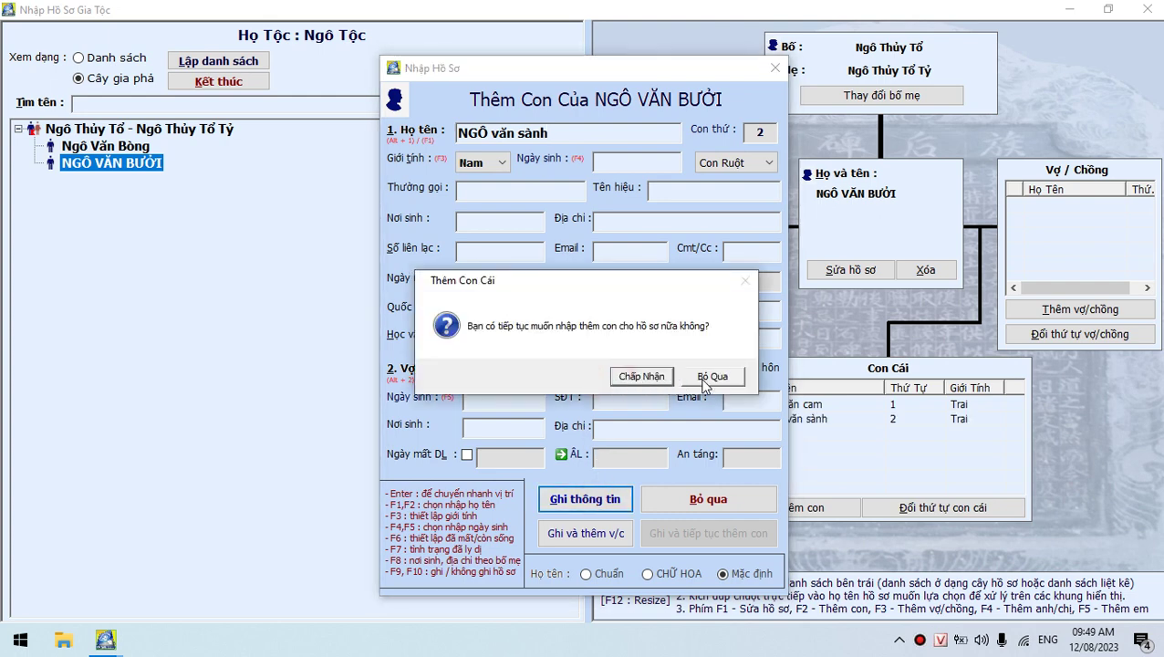
click(710, 377)
click(818, 407)
click(822, 419)
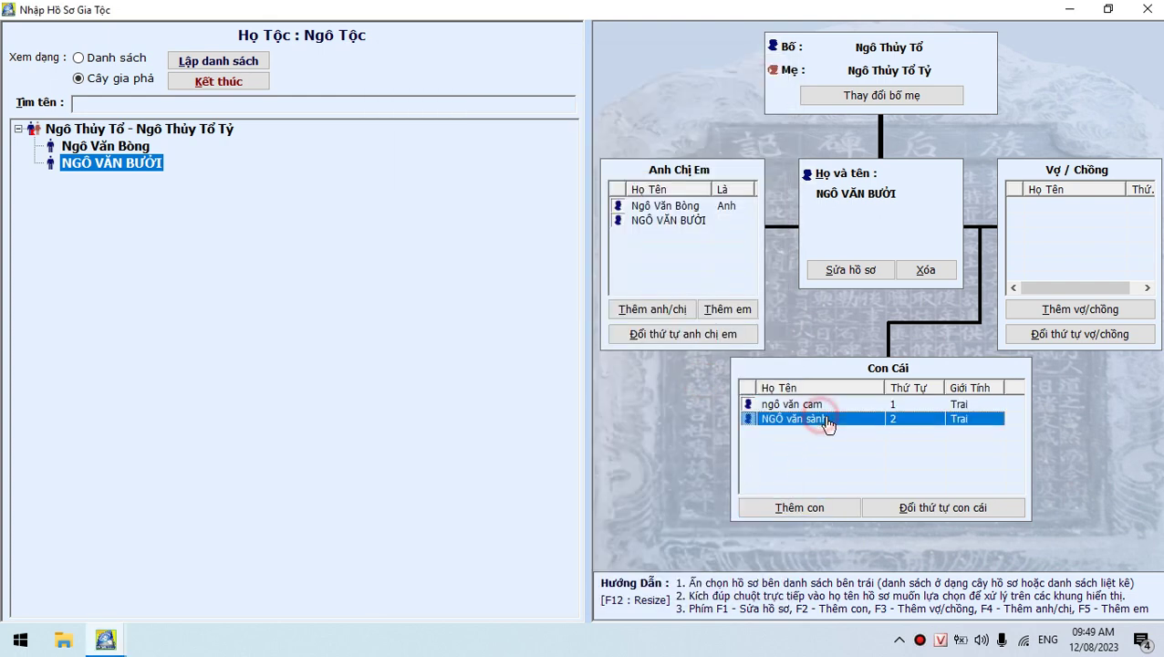
click(261, 83)
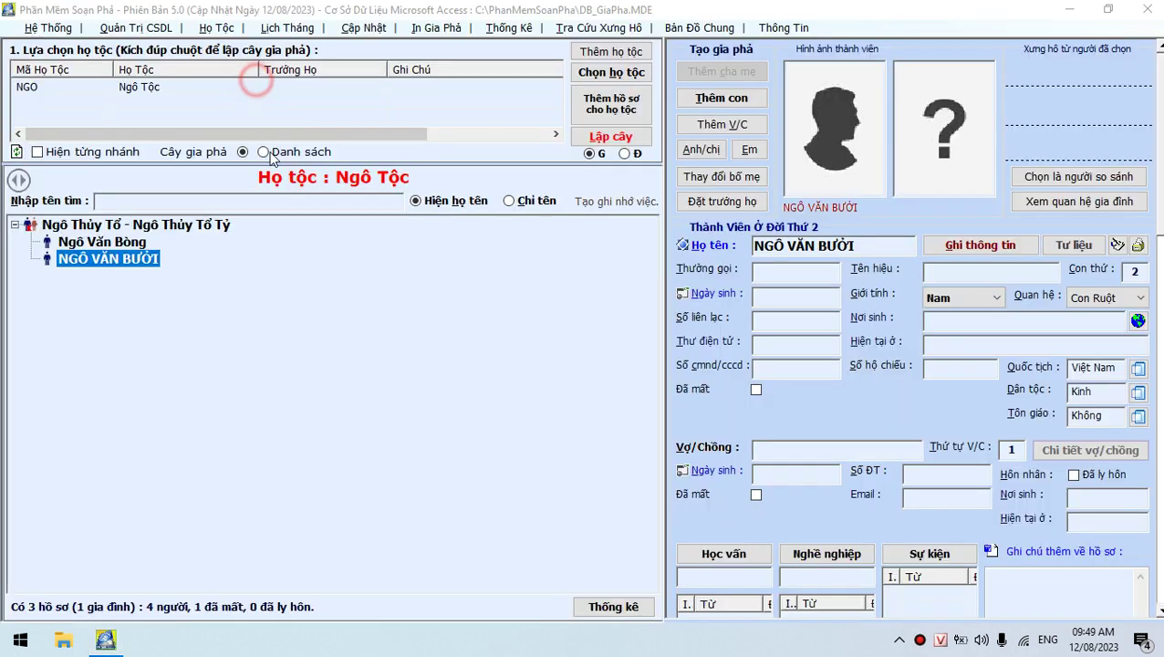
Rebuild the full family tree, expand it, and browse the members' records
click(610, 137)
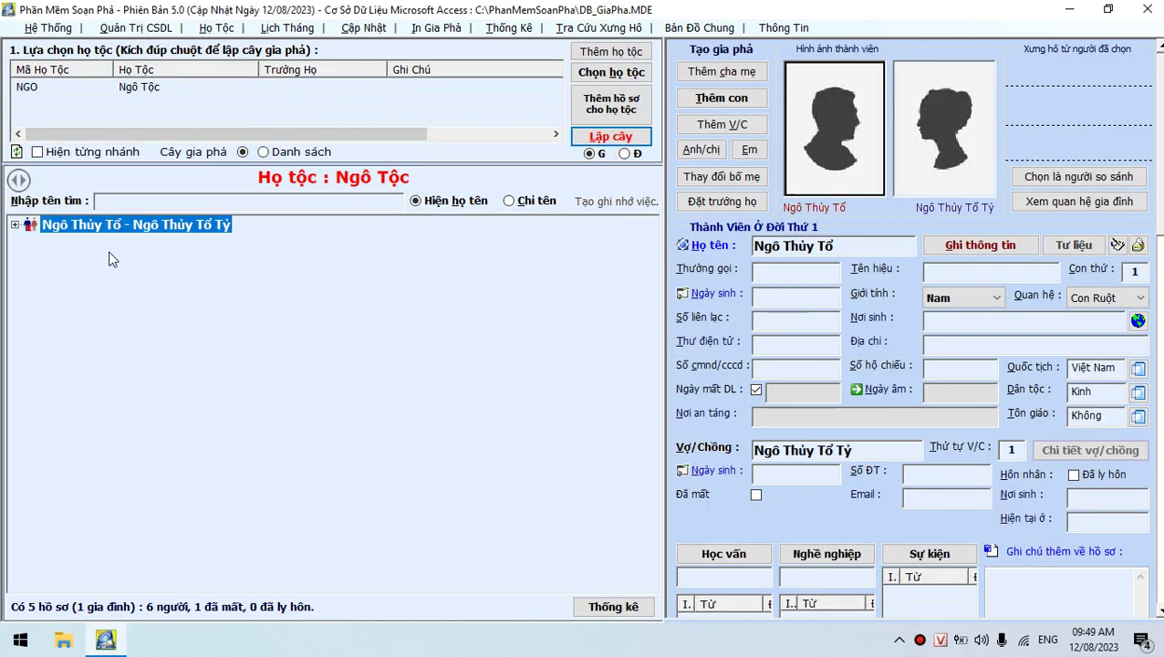
double_click(87, 230)
click(100, 242)
double_click(106, 259)
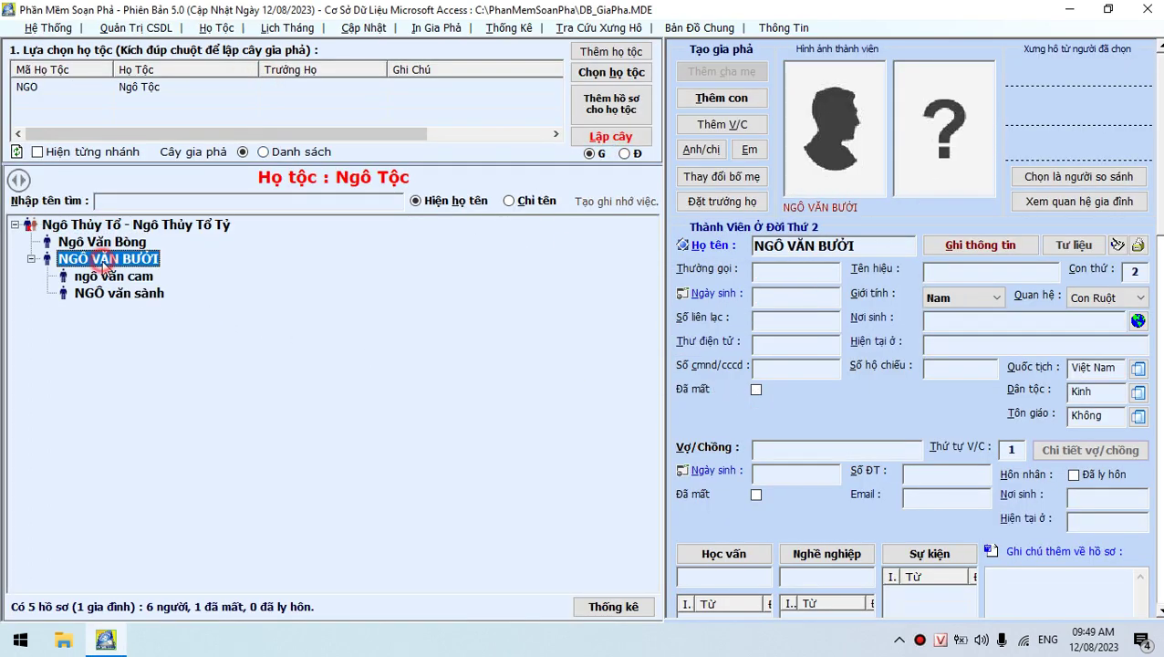
click(144, 225)
click(100, 241)
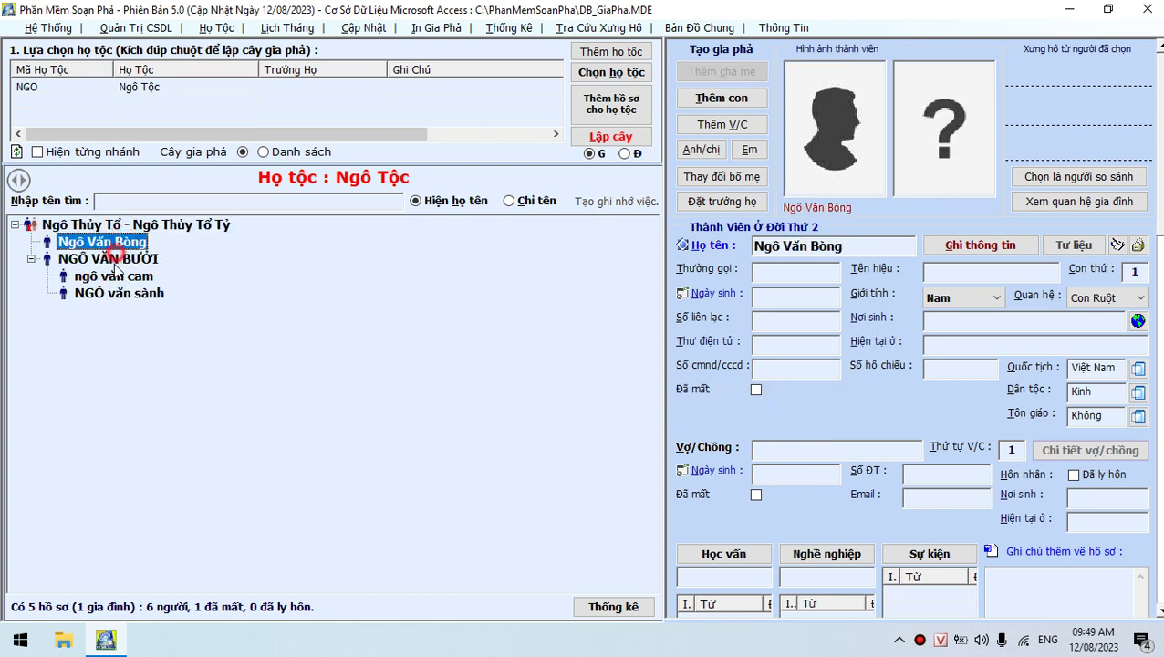
click(113, 275)
click(116, 292)
click(106, 259)
click(137, 225)
click(106, 259)
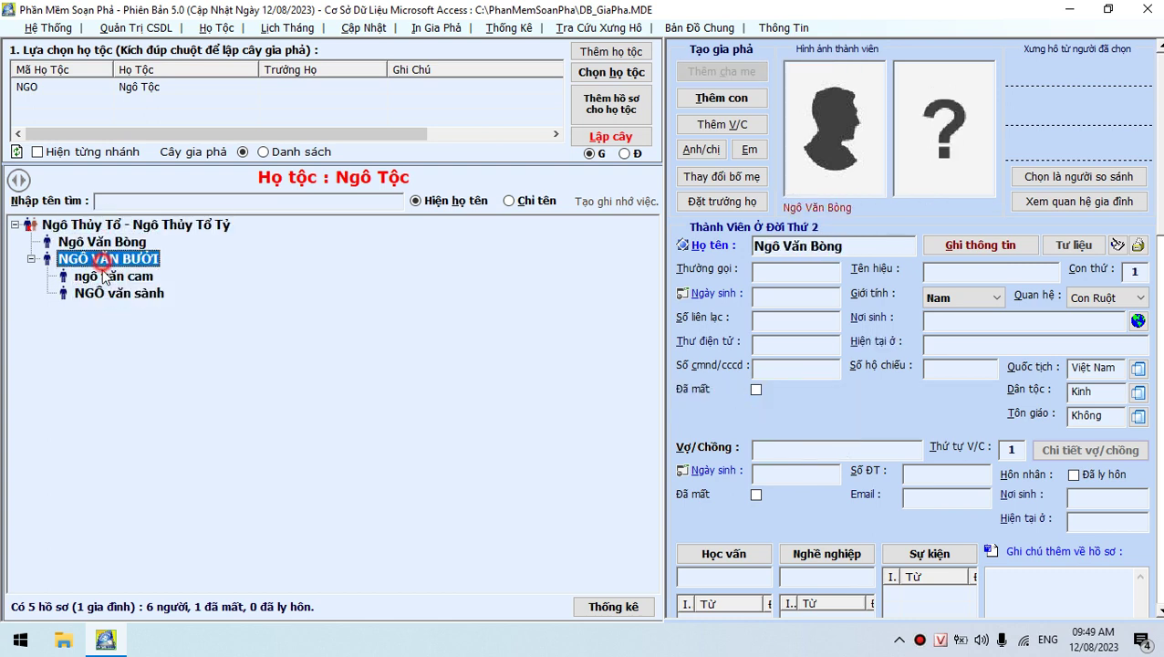
click(115, 292)
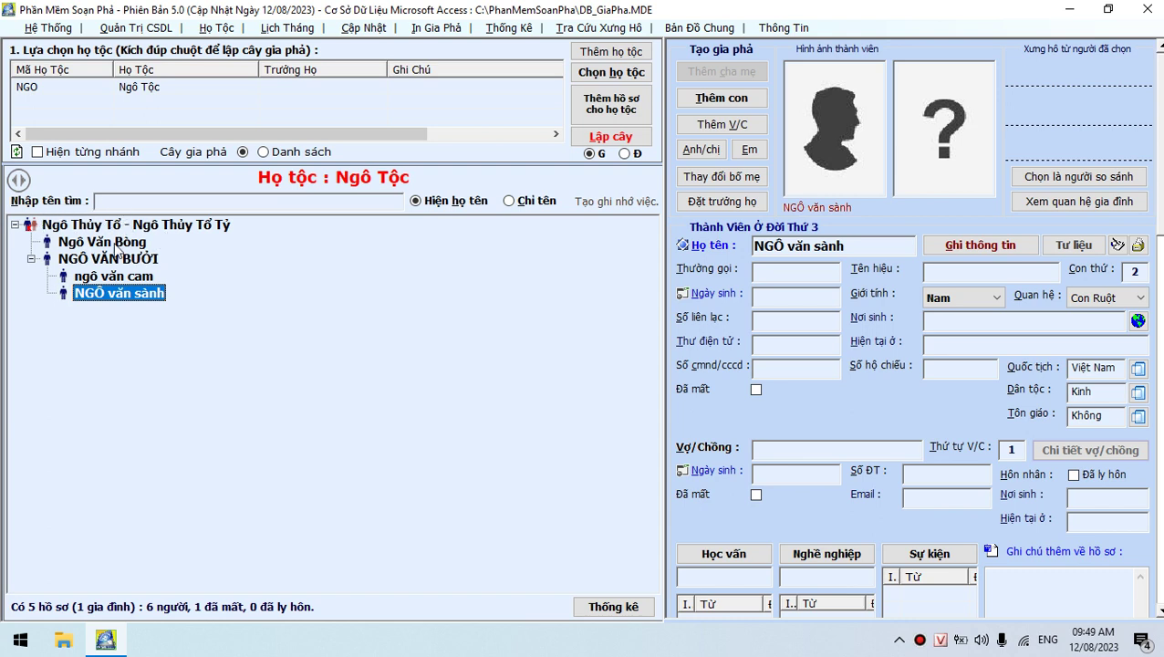
Change the second-generation son's all-caps name to title case and save his record
click(106, 259)
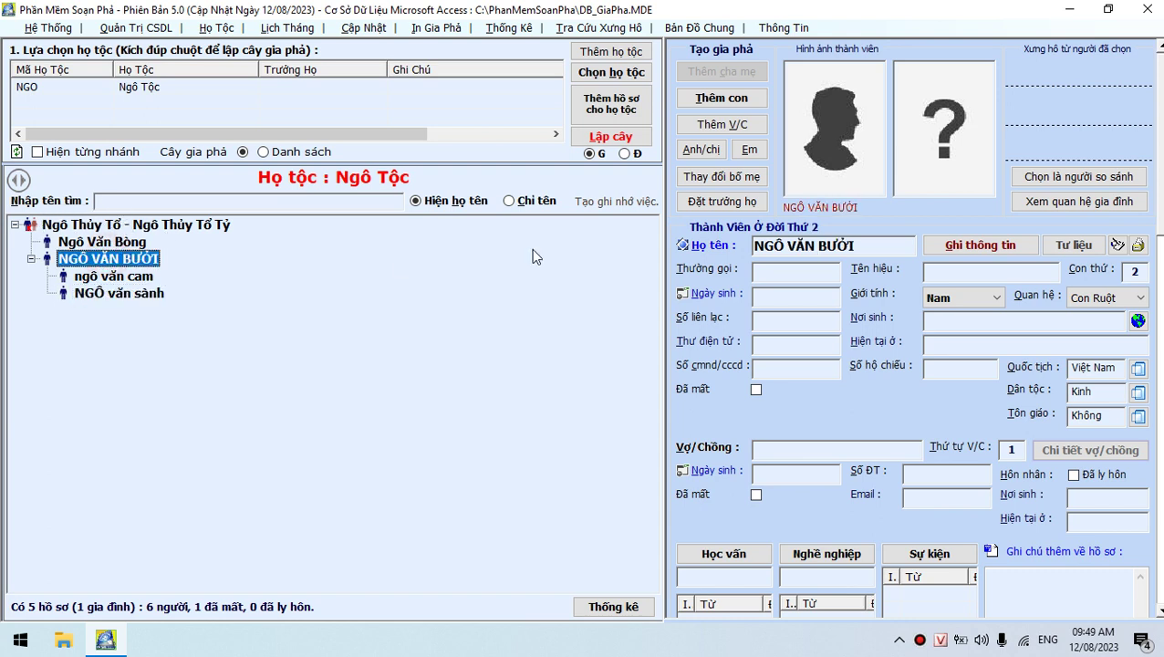
click(696, 249)
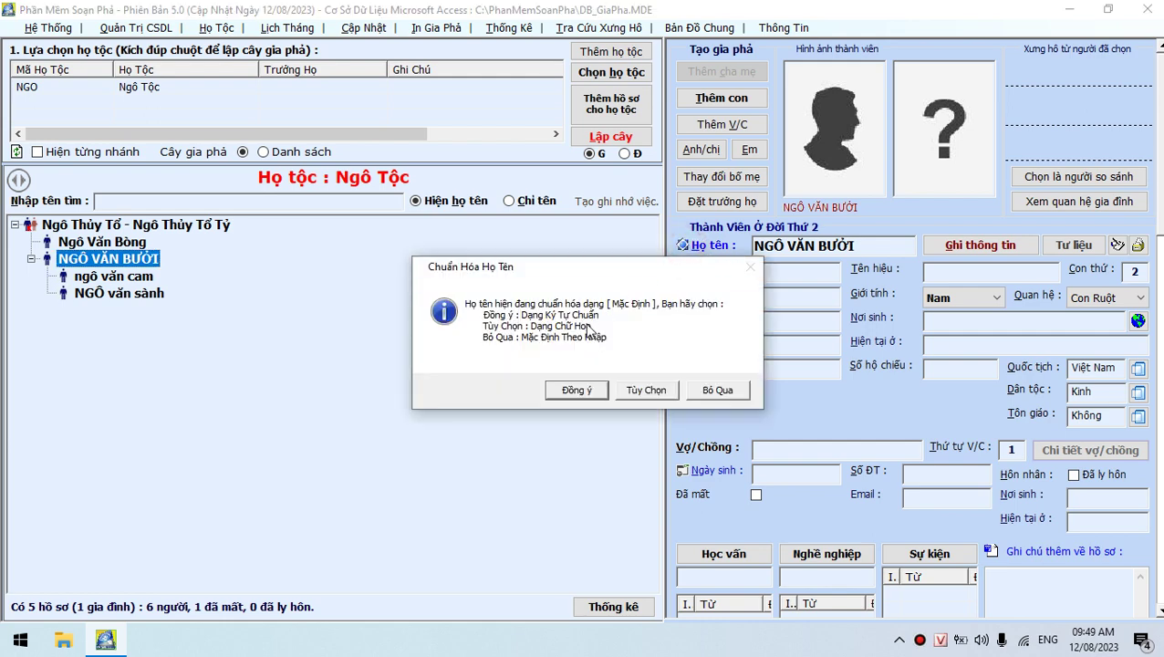
click(571, 386)
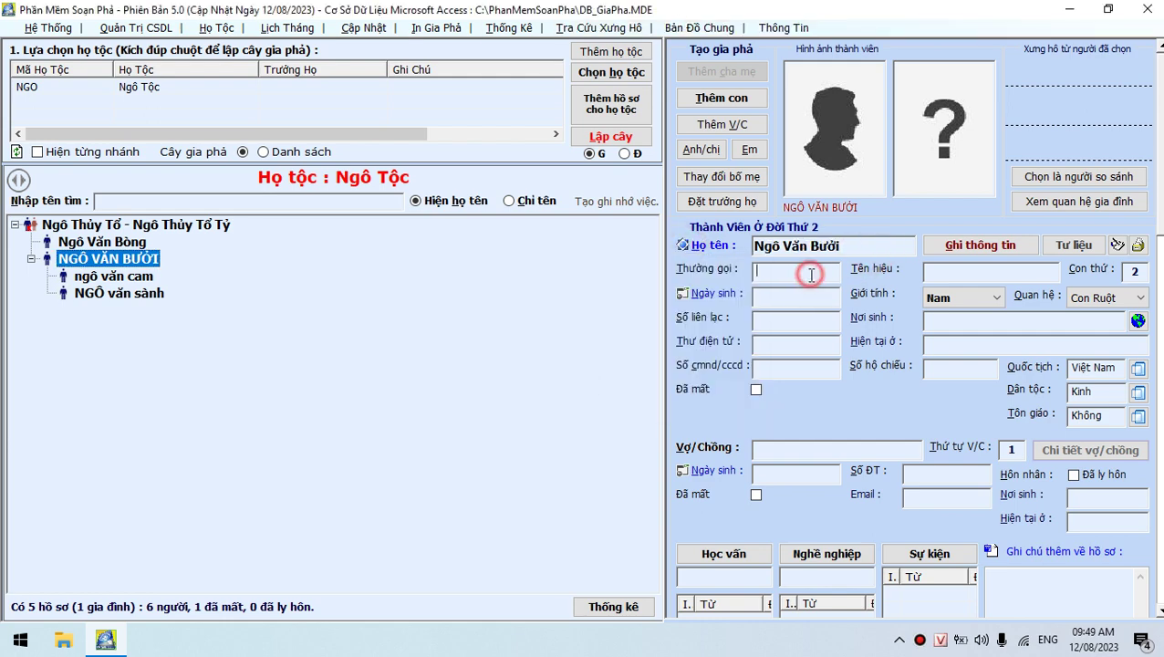
click(980, 245)
click(628, 375)
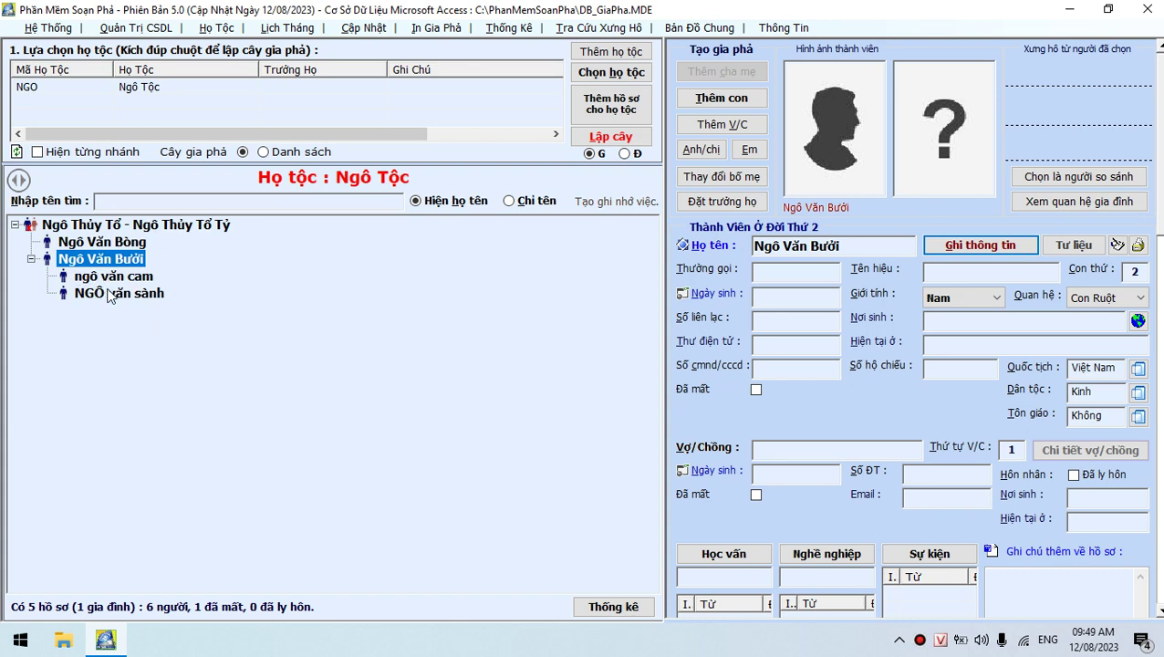
Open the Quản Trị CSDL menu
click(131, 30)
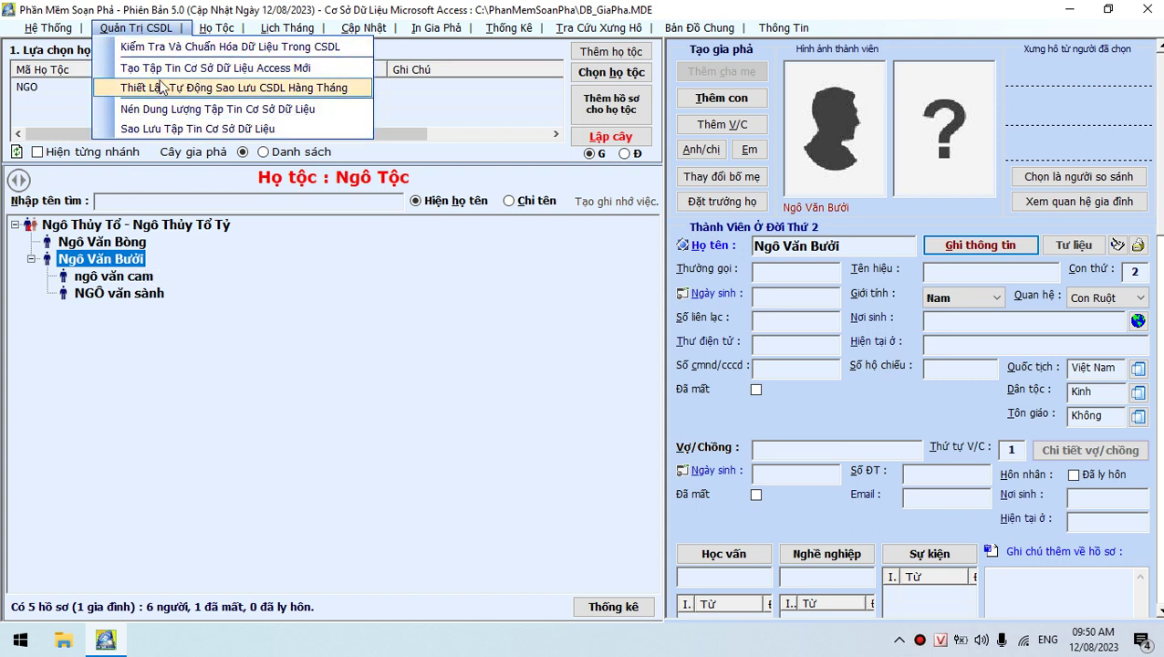
Start Kiểm Tra Và Chuẩn Hóa Dữ Liệu and set the scope to Tất cả họ tộc
click(179, 53)
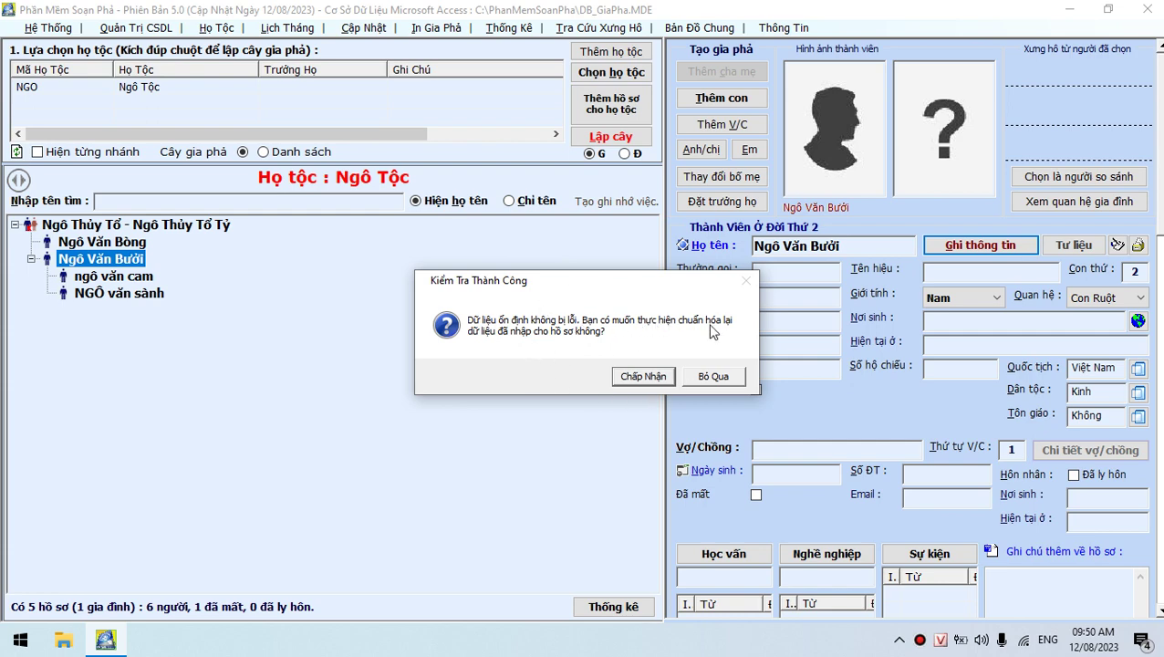
click(640, 376)
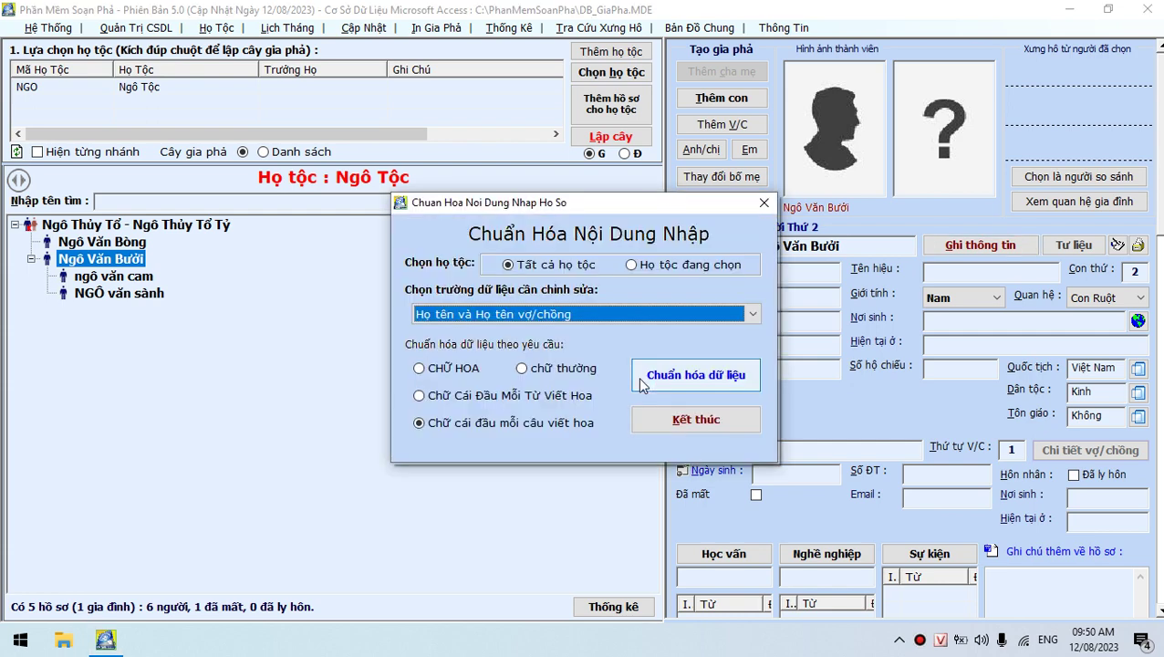
click(658, 266)
click(542, 265)
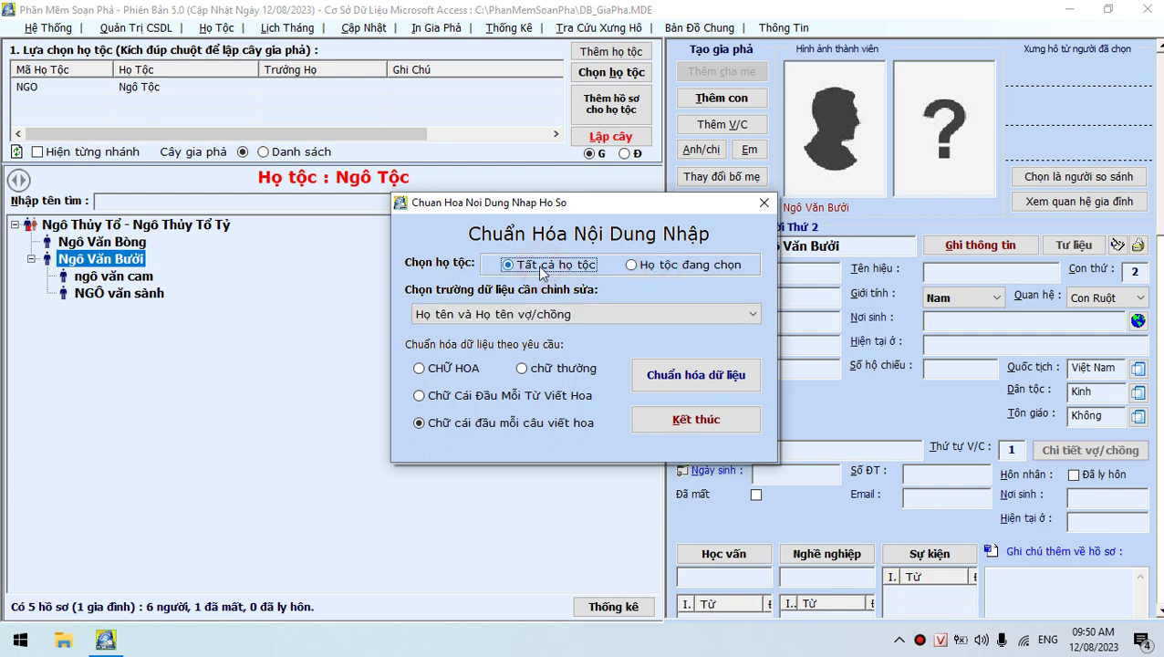
click(663, 269)
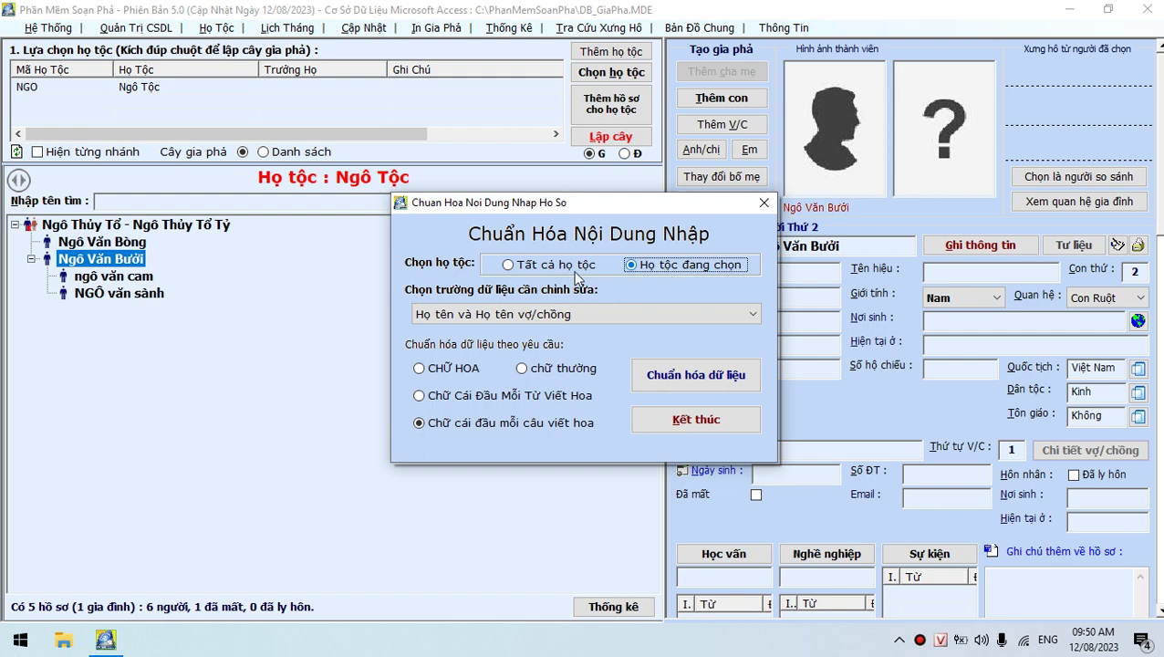
click(536, 269)
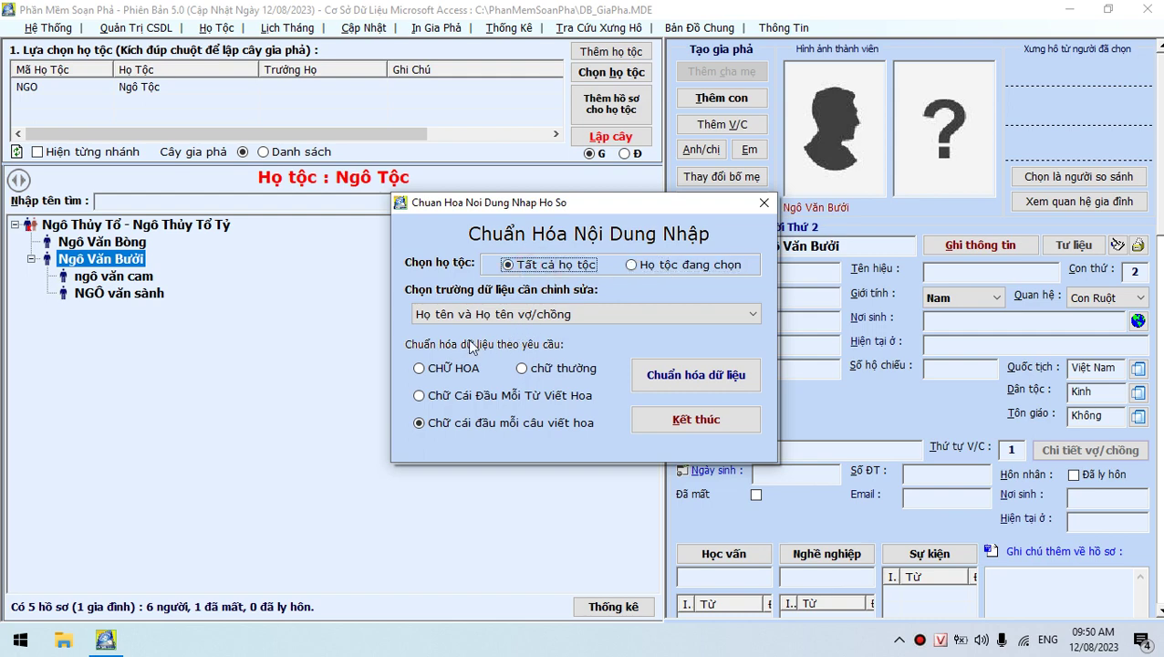
Normalize Họ tên và Họ tên vợ/chồng to Chữ Cái Đầu Mỗi Từ Viết Hoa, then close
click(751, 316)
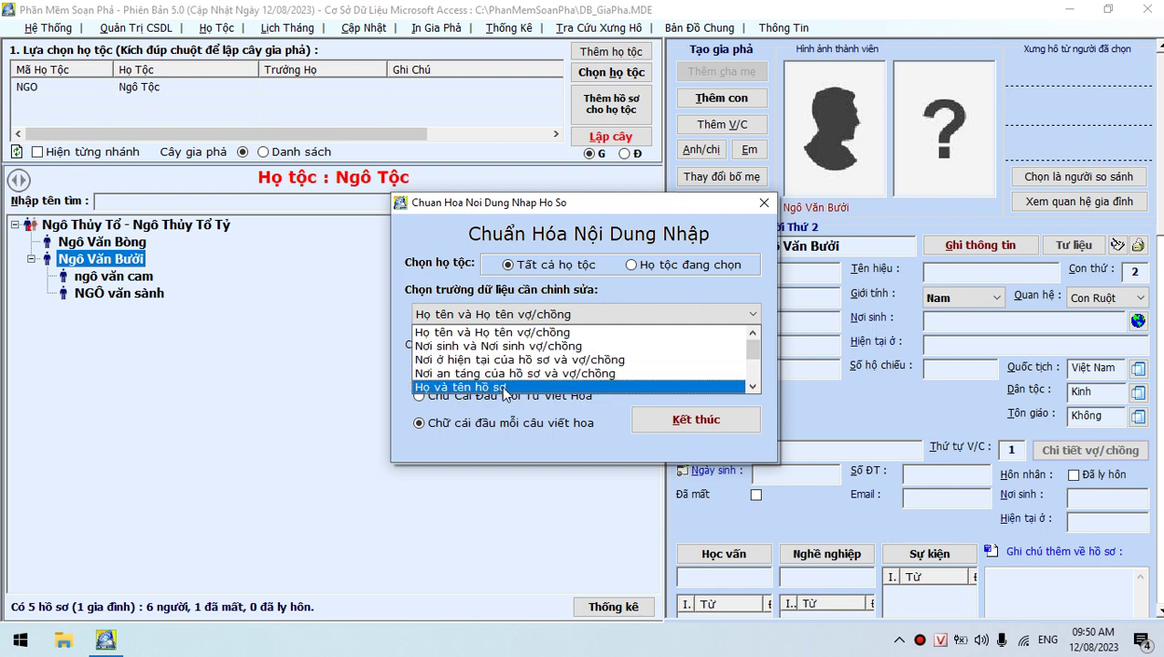
click(495, 334)
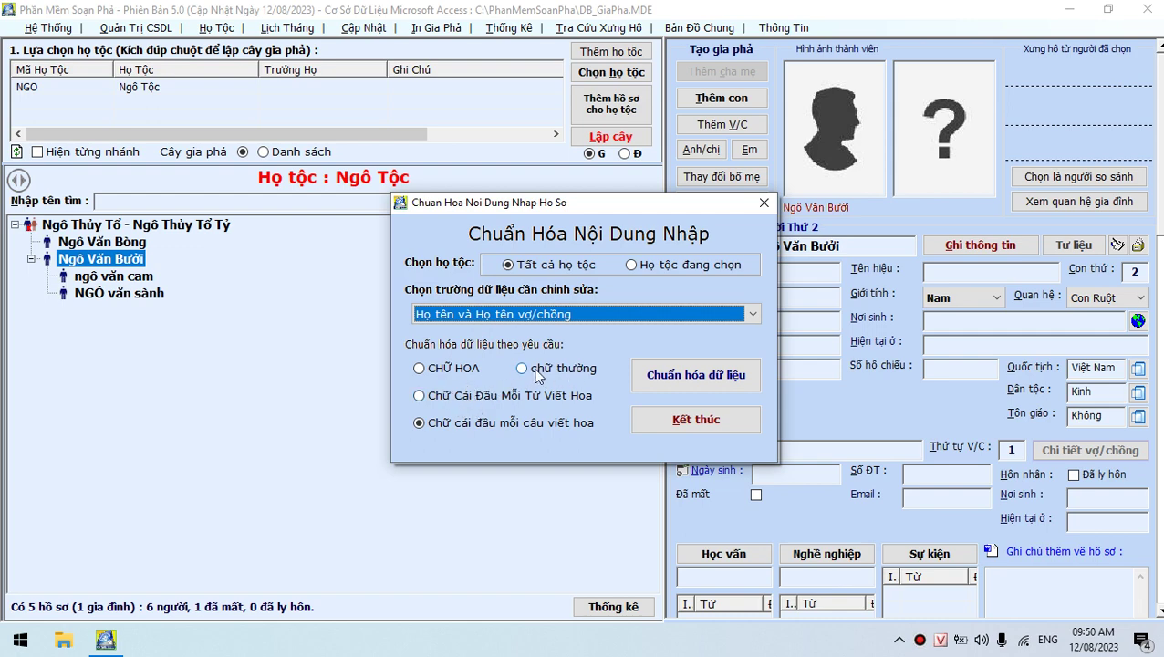
click(481, 401)
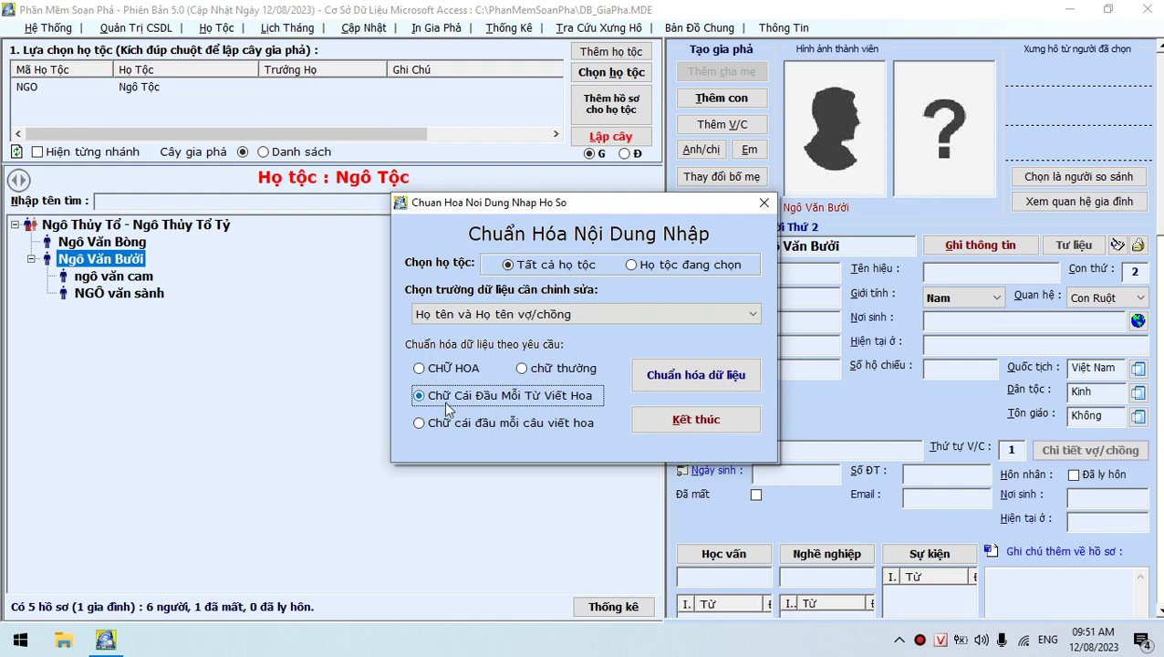
click(679, 375)
click(637, 376)
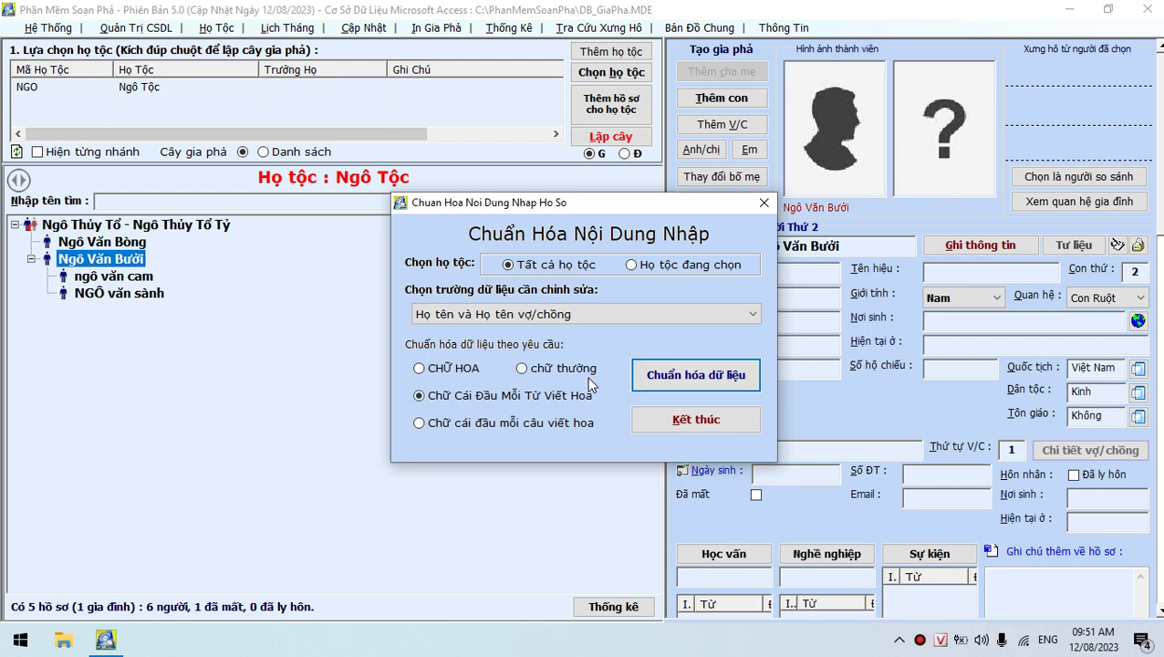
click(689, 424)
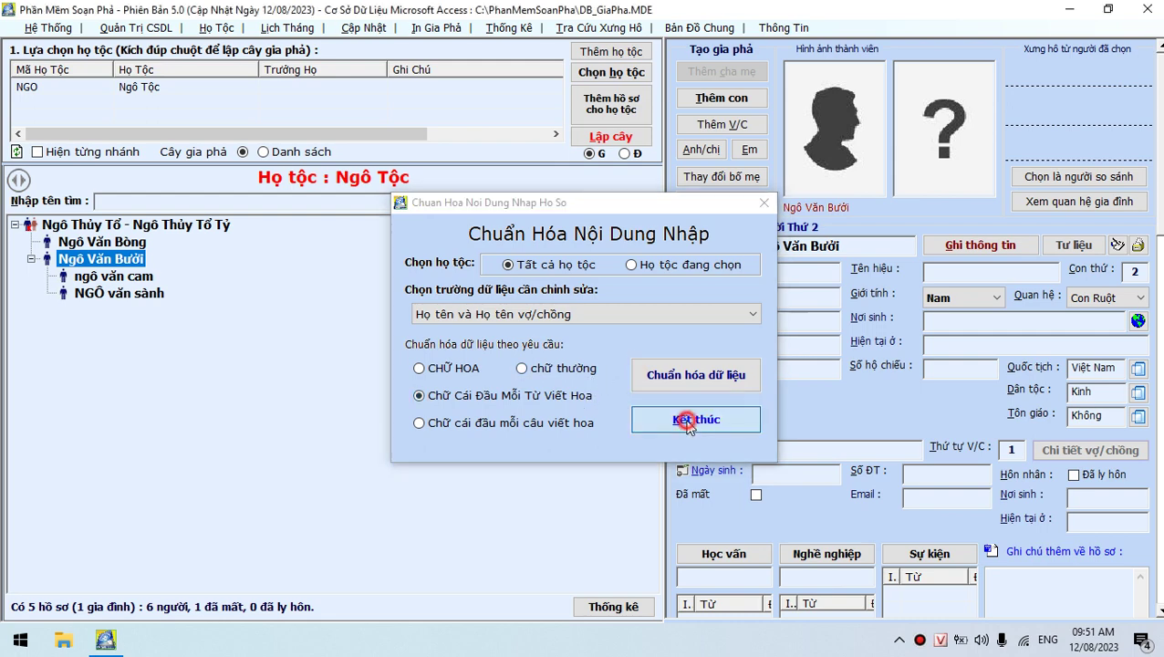
Confirm the full tree rebuild, expand it, and check both grandsons' names now appear in title case
click(629, 377)
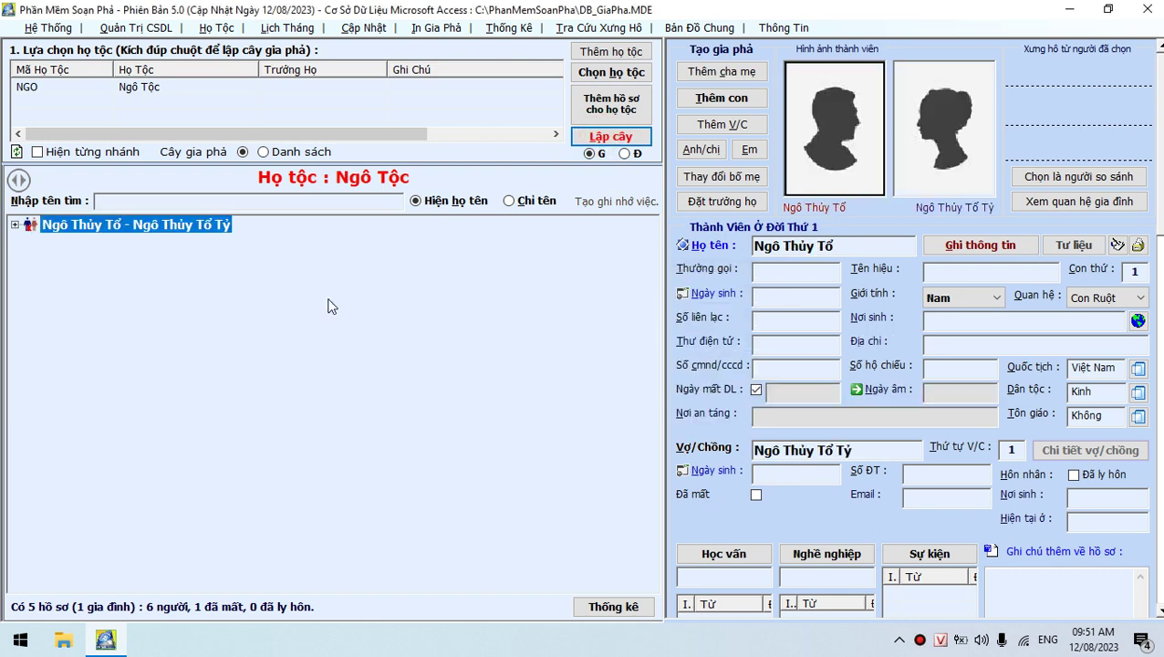
double_click(132, 224)
click(117, 242)
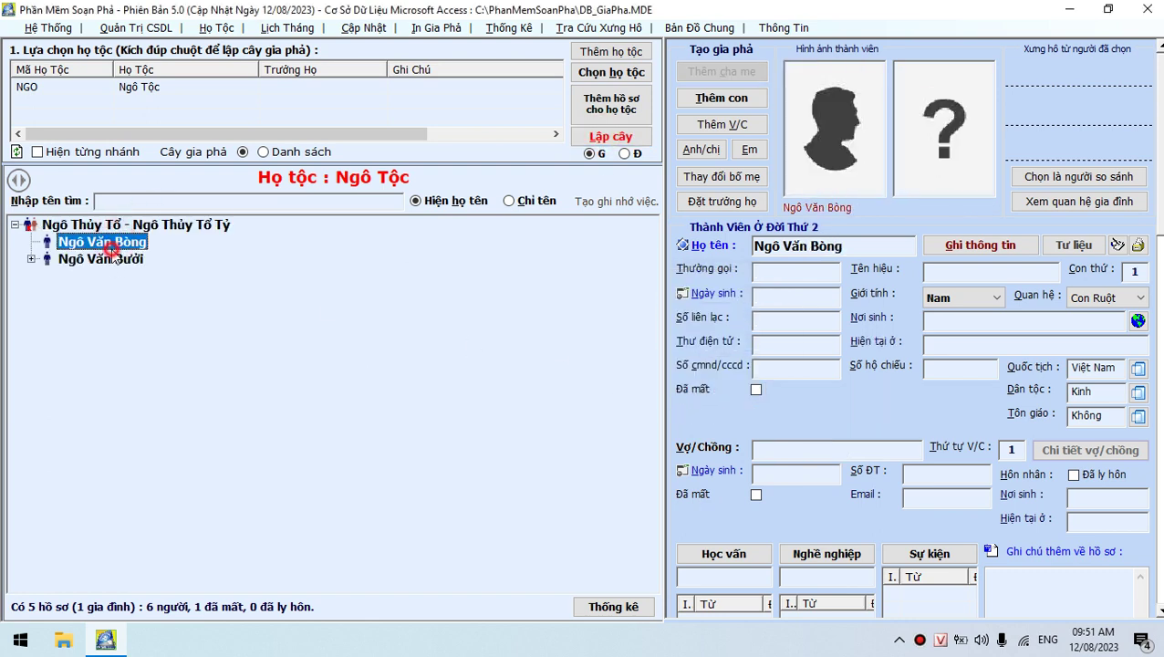
double_click(116, 259)
click(113, 275)
click(115, 293)
click(115, 276)
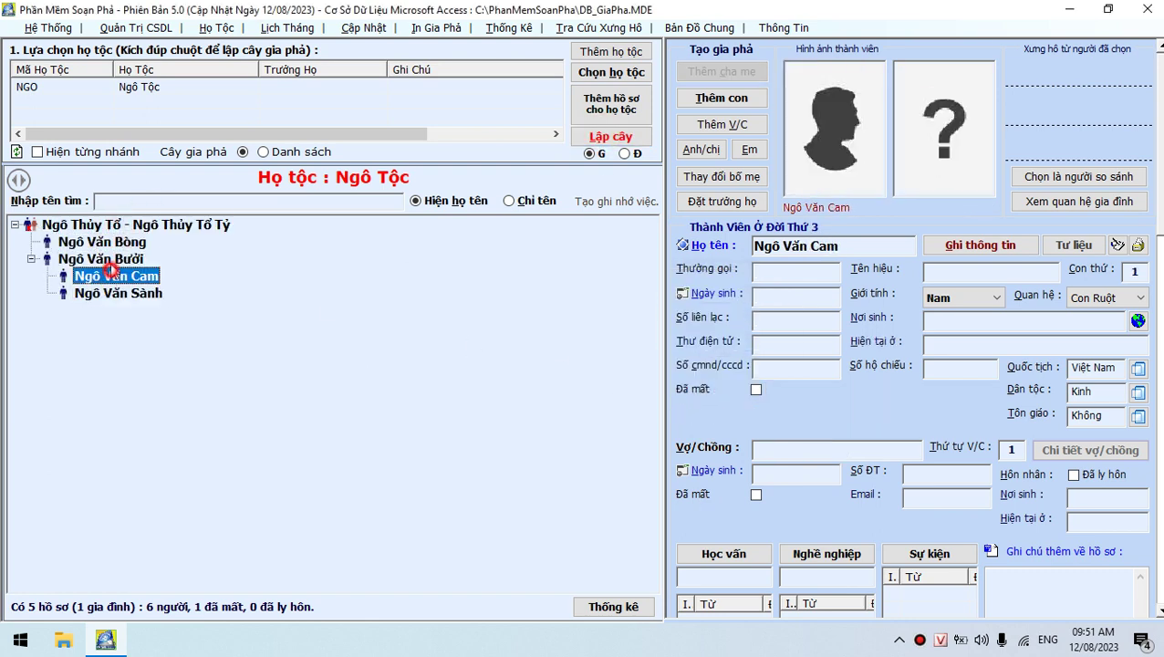
click(102, 259)
click(105, 242)
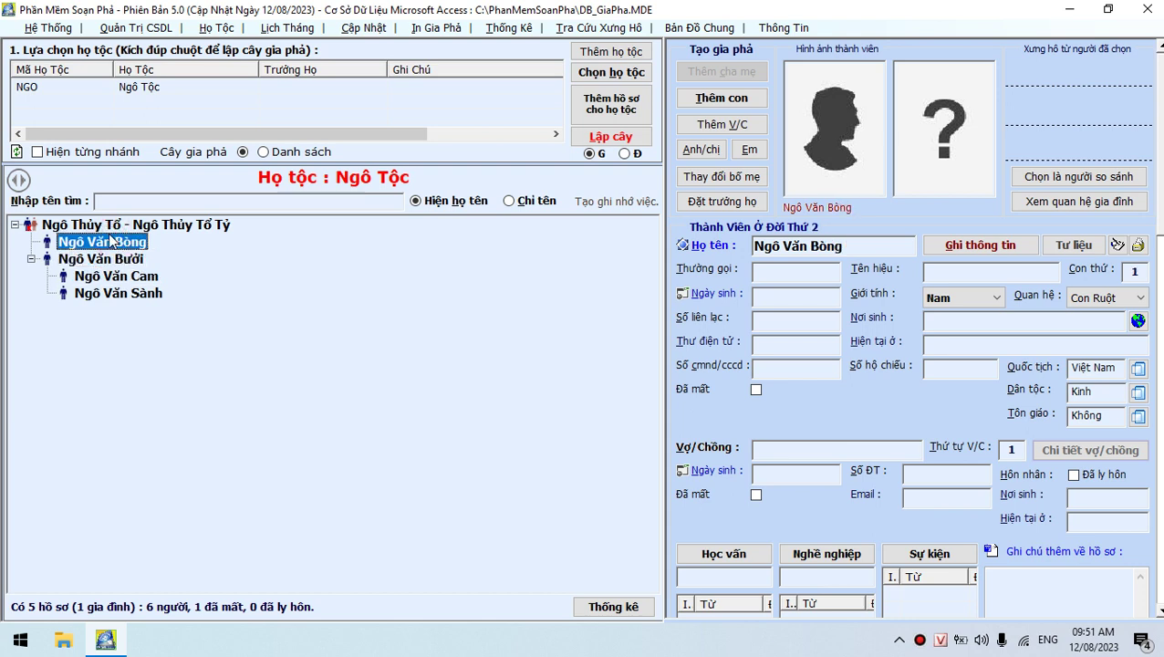